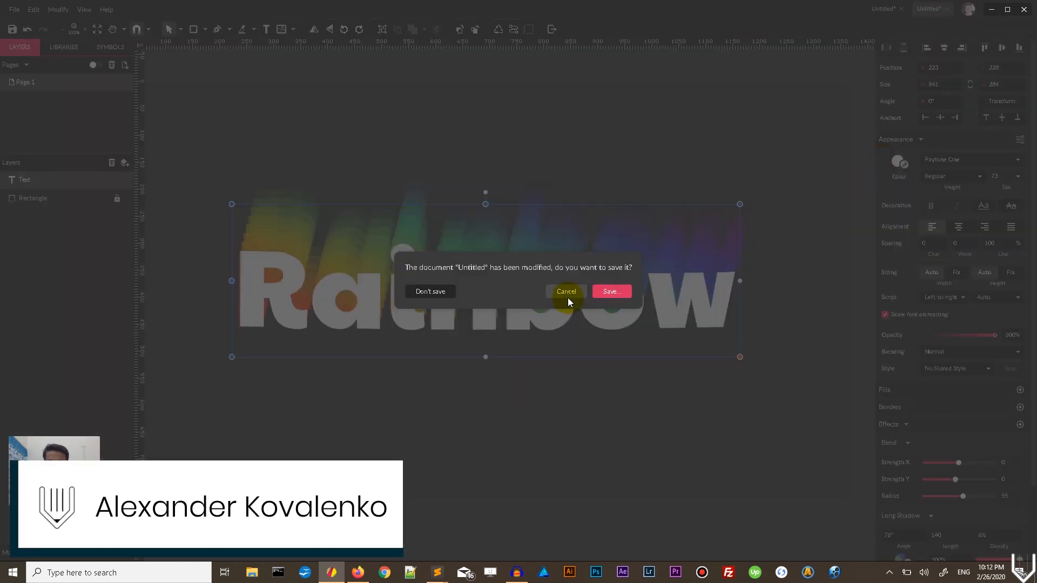
Step: Discard the extra document without saving and call up the New Design dialog (Alt+N)
{"action": "left_click", "coordinate": [431, 292]}
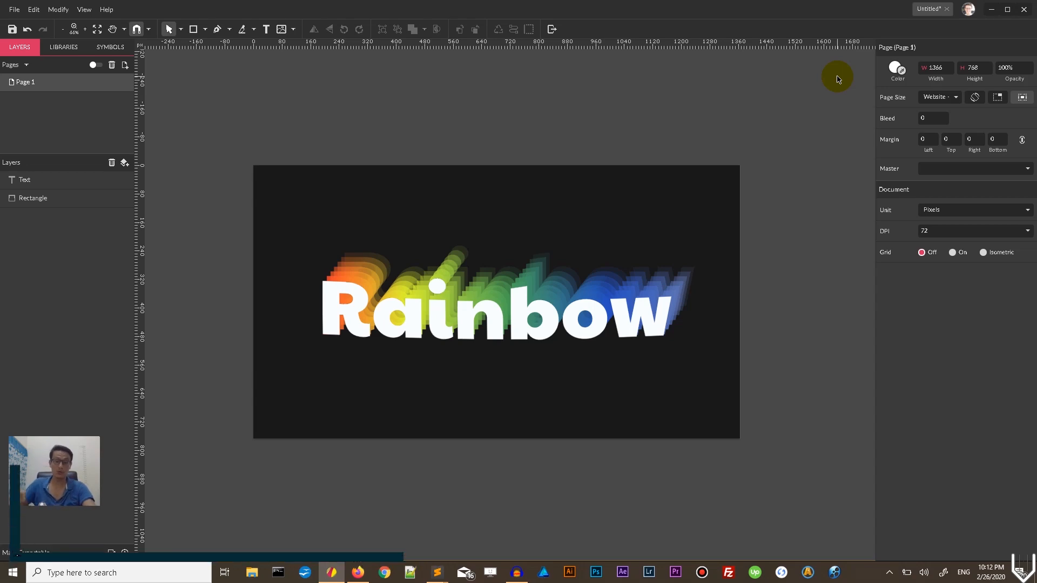
{"action": "key", "text": "alt+n"}
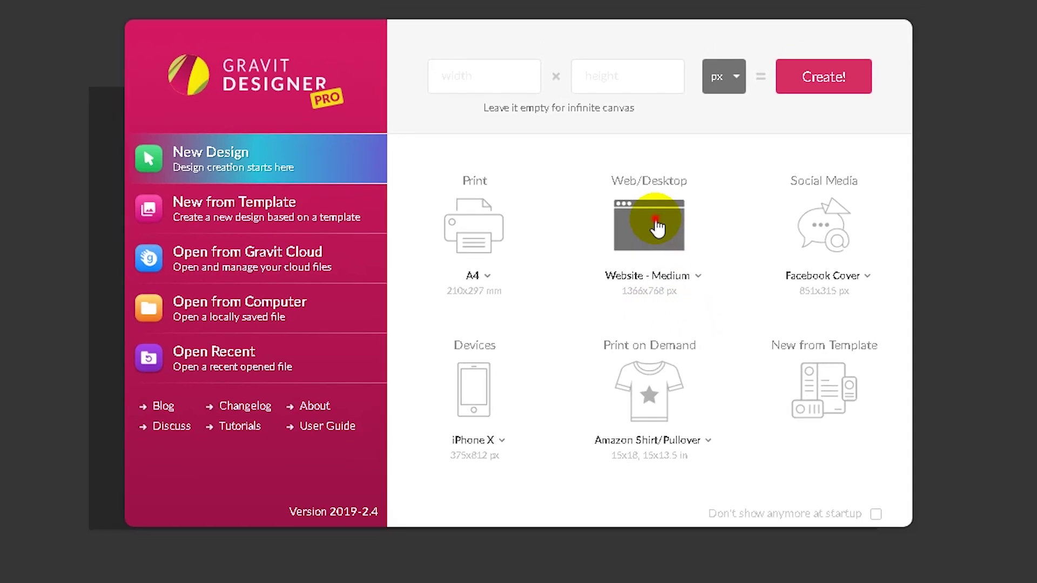
Step: Create a Website - Medium 1366×768 design and fit the whole page in view
{"action": "left_click", "coordinate": [672, 212]}
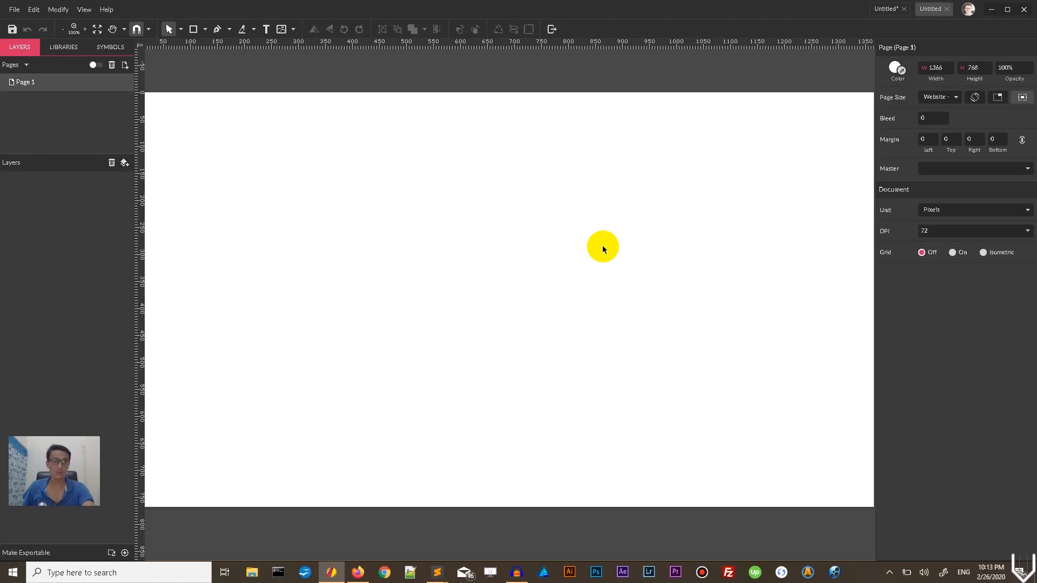
{"action": "key", "text": "ctrl+0"}
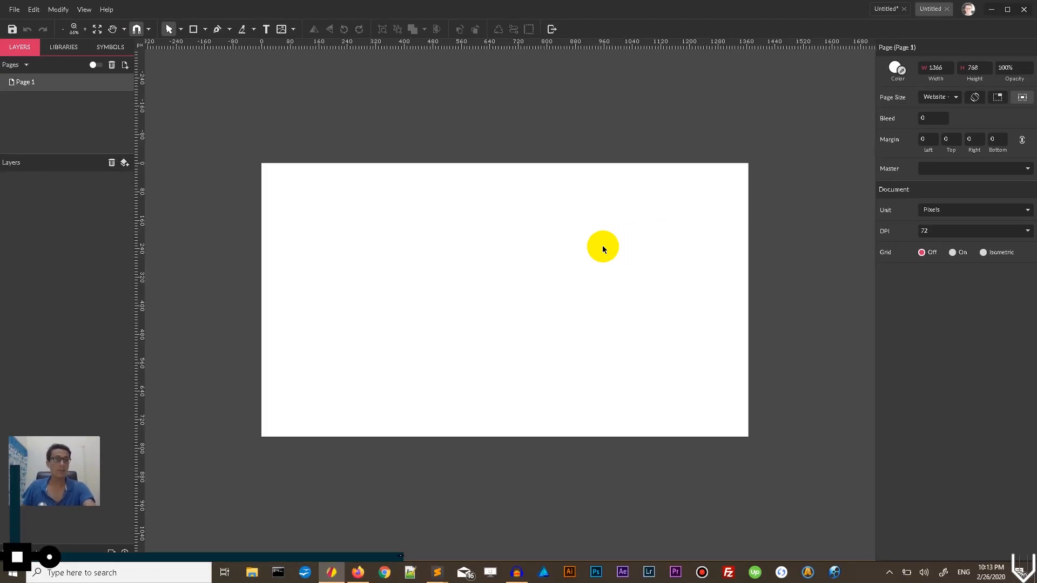
{"action": "key", "text": "r"}
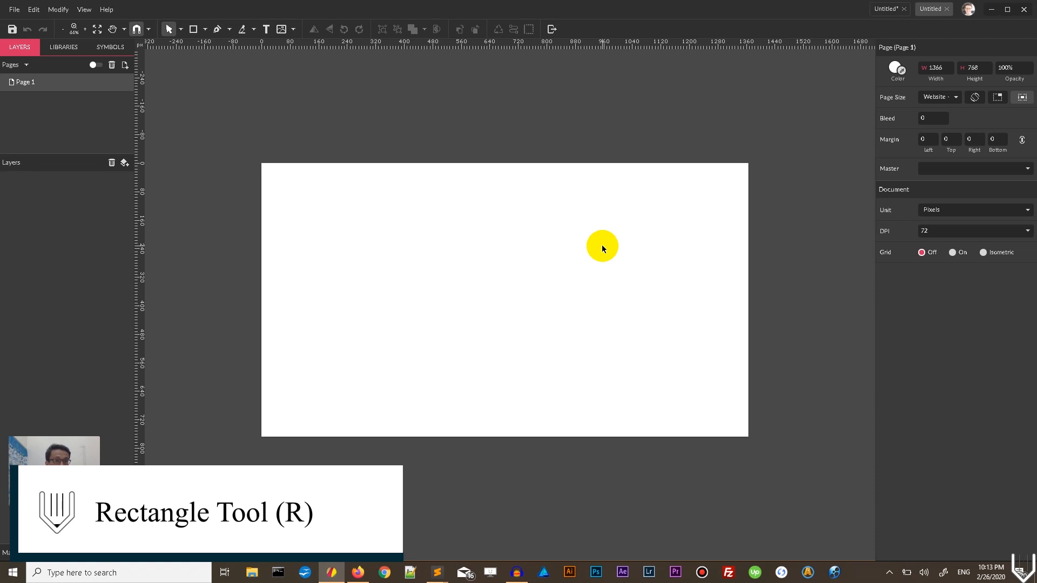
{"action": "left_click", "coordinate": [204, 29]}
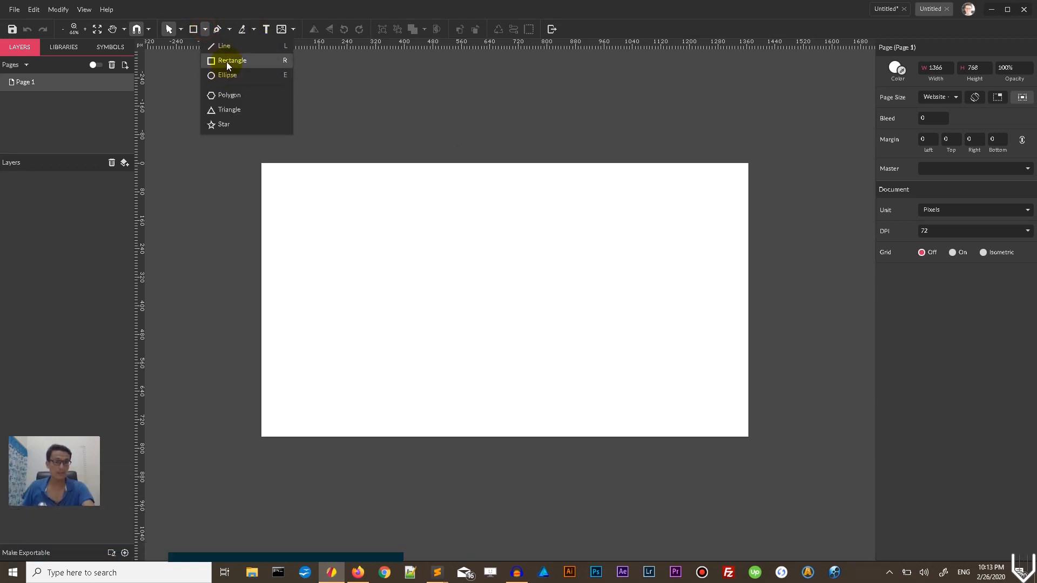
Step: Draw a page-sized rectangle and fill it with dark grey #222222
{"action": "left_click", "coordinate": [227, 63]}
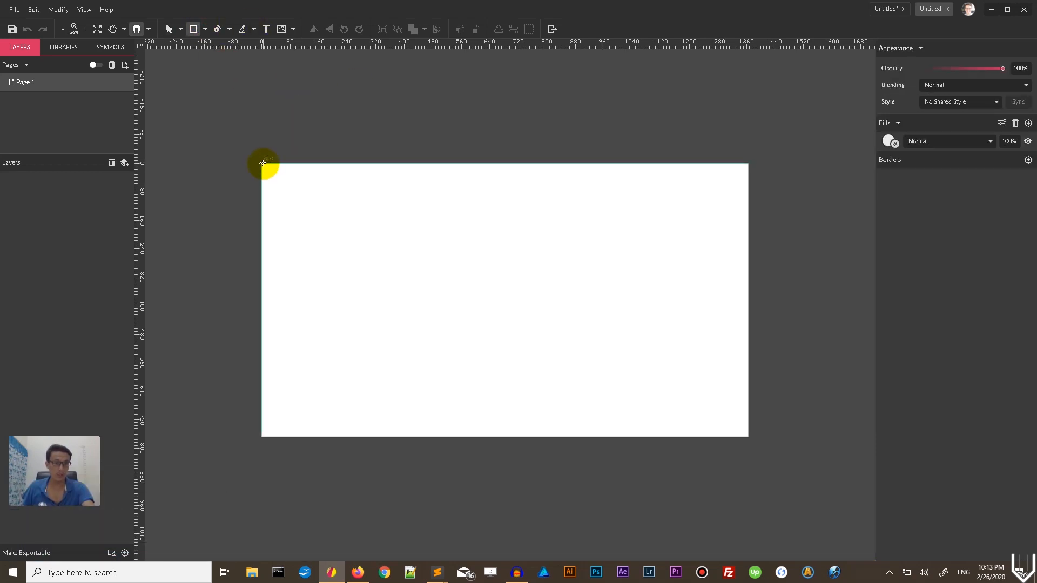
{"action": "left_click_drag", "start_coordinate": [263, 166], "coordinate": [752, 440]}
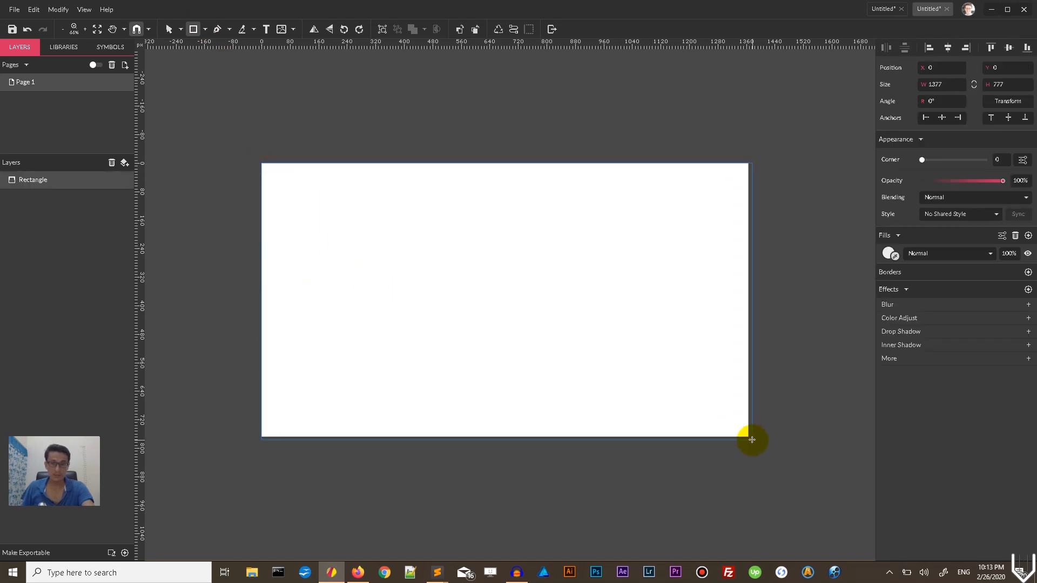
{"action": "left_click_drag", "start_coordinate": [752, 440], "coordinate": [748, 437]}
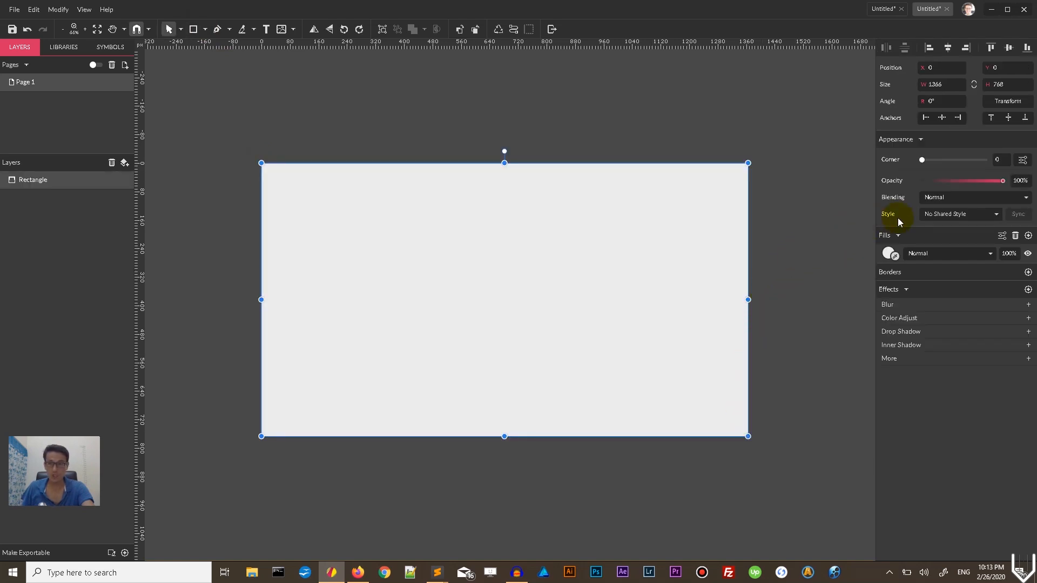
{"action": "left_click", "coordinate": [890, 254]}
{"action": "left_click", "coordinate": [882, 335]}
{"action": "type", "text": "#222222"}
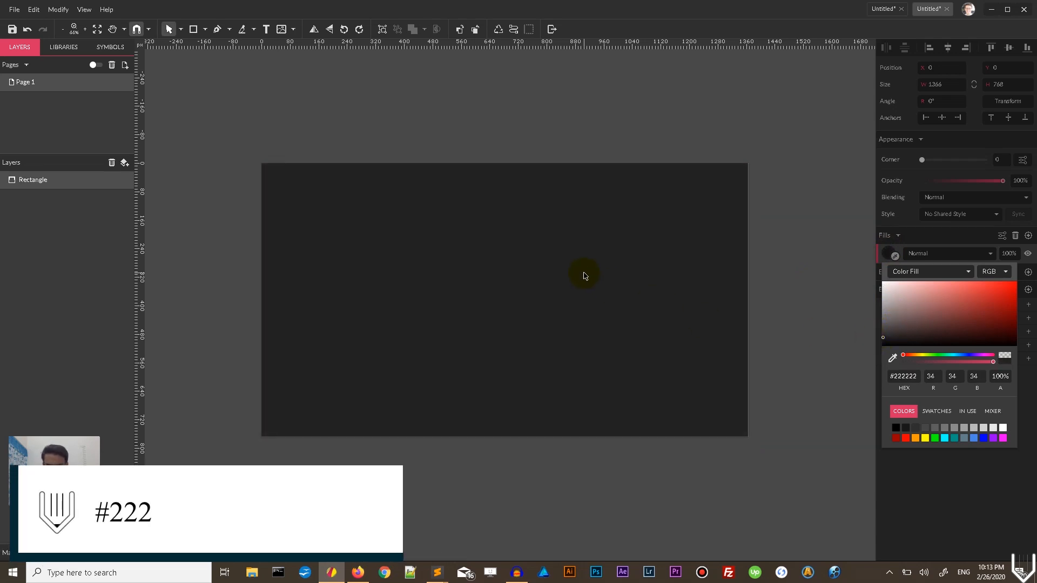
Step: Lock the background rectangle layer in place
{"action": "left_click", "coordinate": [118, 180]}
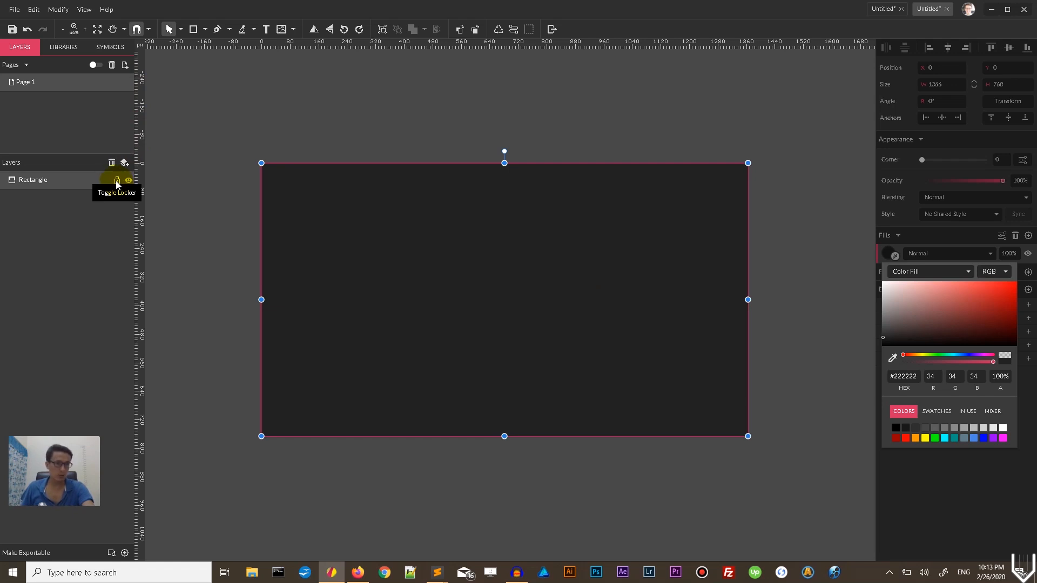
{"action": "left_click", "coordinate": [117, 180]}
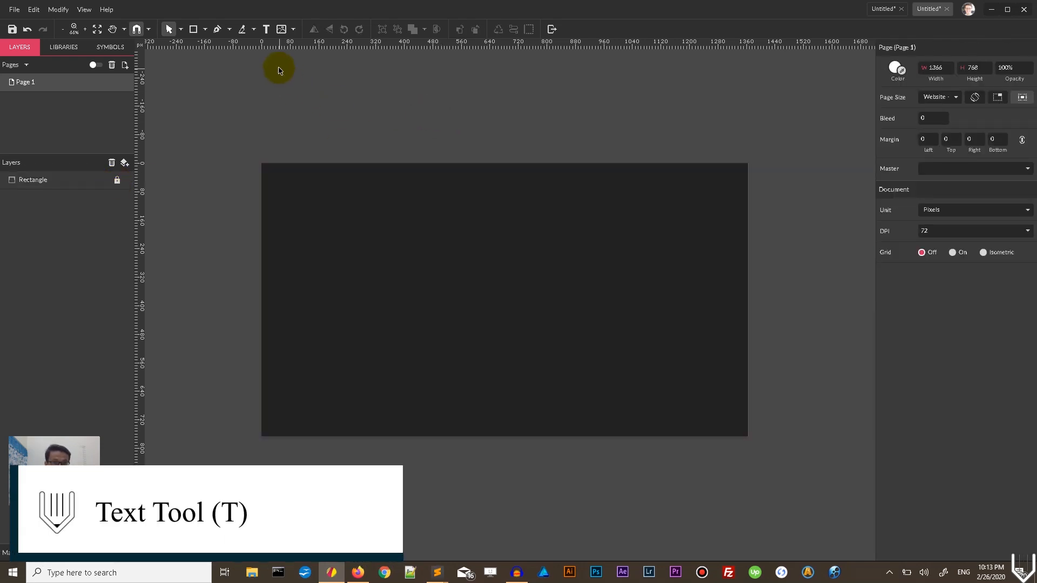
Step: Place a 'Rainbow' text box on the page with Scale font on resizing enabled
{"action": "left_click", "coordinate": [266, 30]}
{"action": "left_click", "coordinate": [387, 277]}
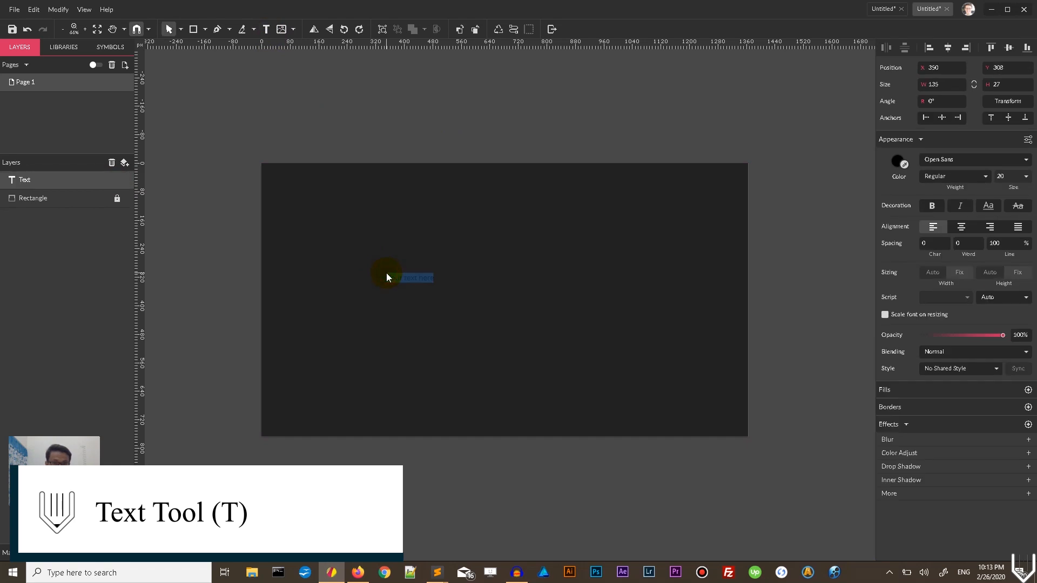
{"action": "key", "text": "BackSpace"}
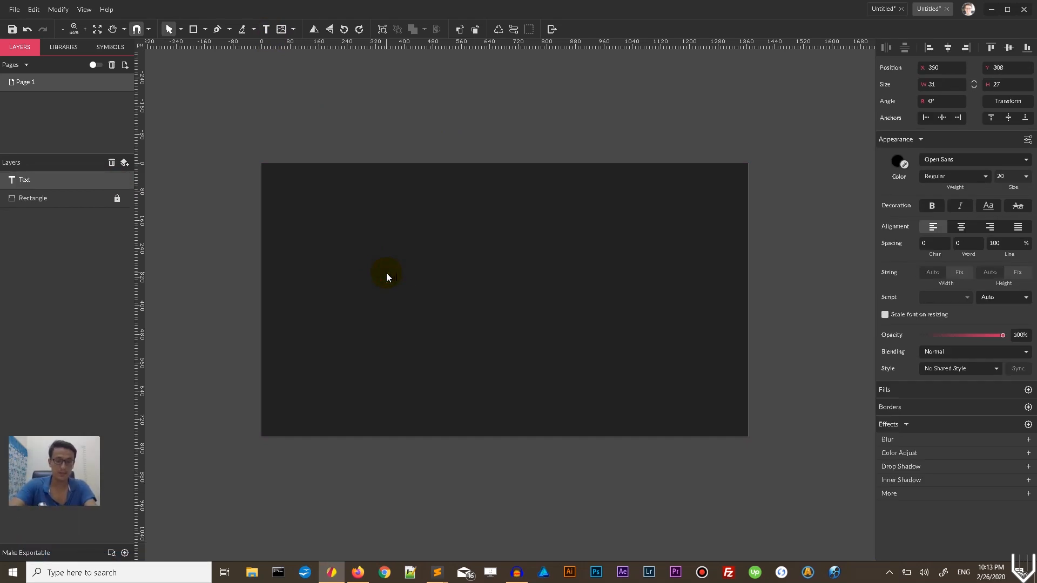
{"action": "type", "text": "Raibow"}
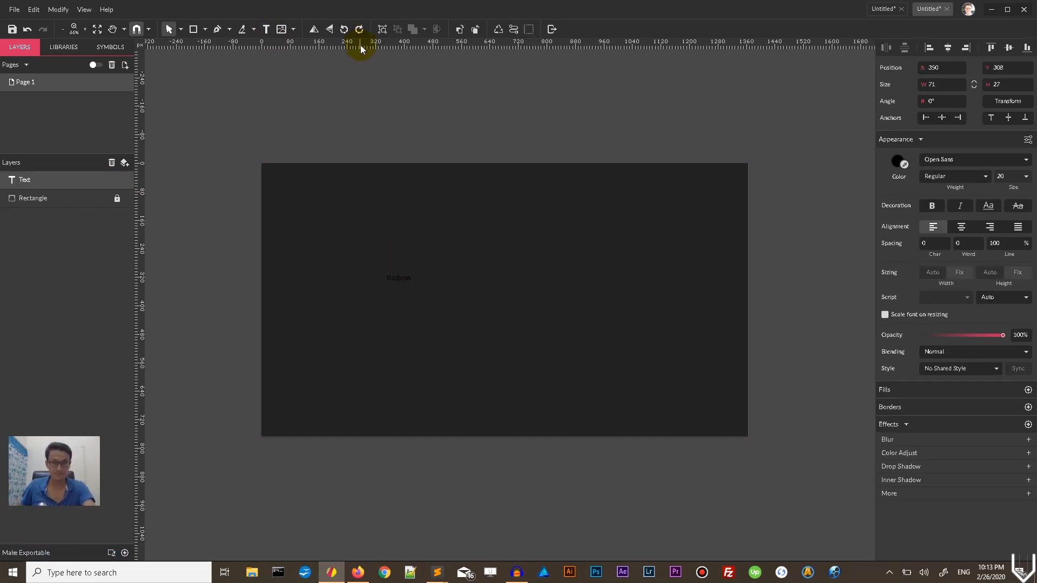
{"action": "left_click", "coordinate": [397, 128]}
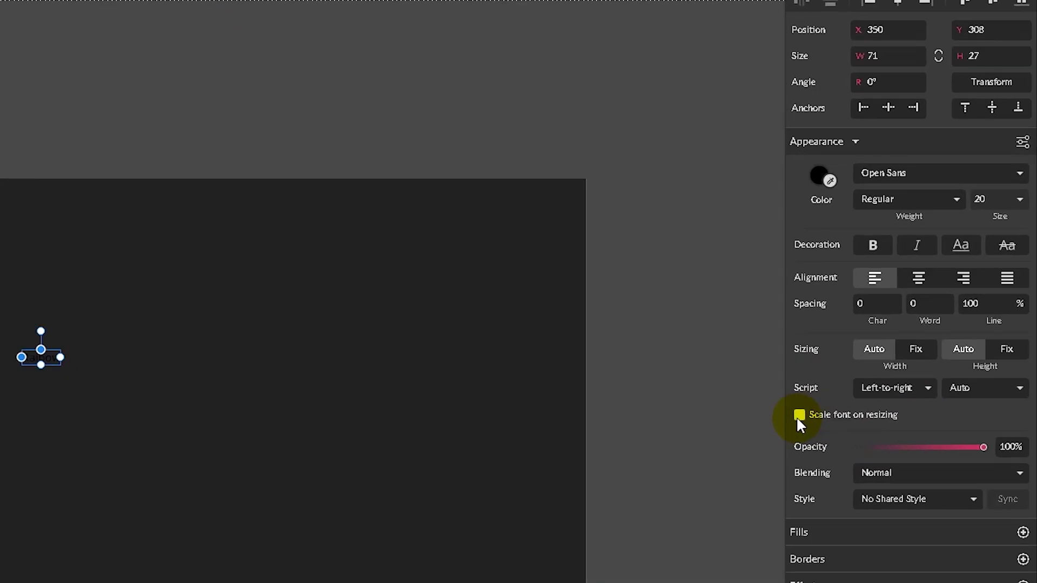
{"action": "left_click", "coordinate": [884, 315]}
Step: Enlarge the text into big lettering and correct its spelling to 'Rainbow'
{"action": "left_click_drag", "start_coordinate": [61, 357], "coordinate": [63, 360]}
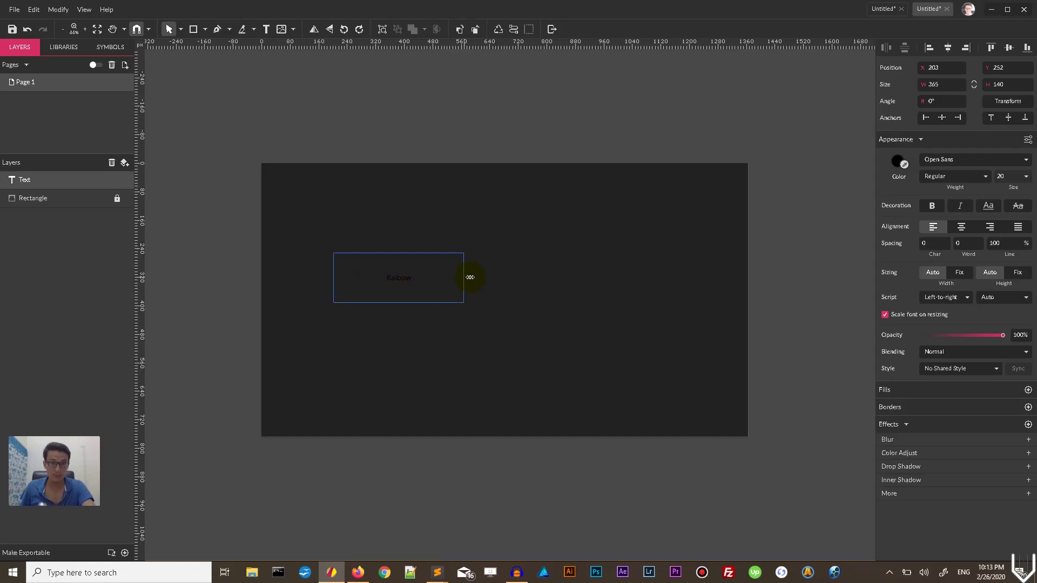
{"action": "mouse_move", "coordinate": [470, 278]}
{"action": "left_mouse_down"}
{"action": "mouse_move", "coordinate": [486, 275]}
{"action": "mouse_move", "coordinate": [450, 301]}
{"action": "left_mouse_up"}
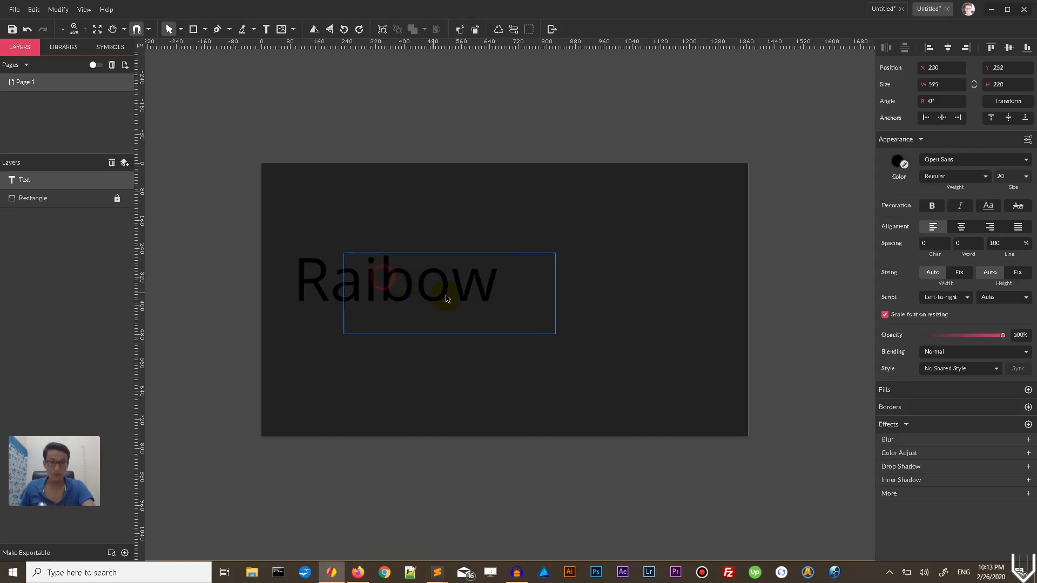
{"action": "double_click", "coordinate": [447, 298]}
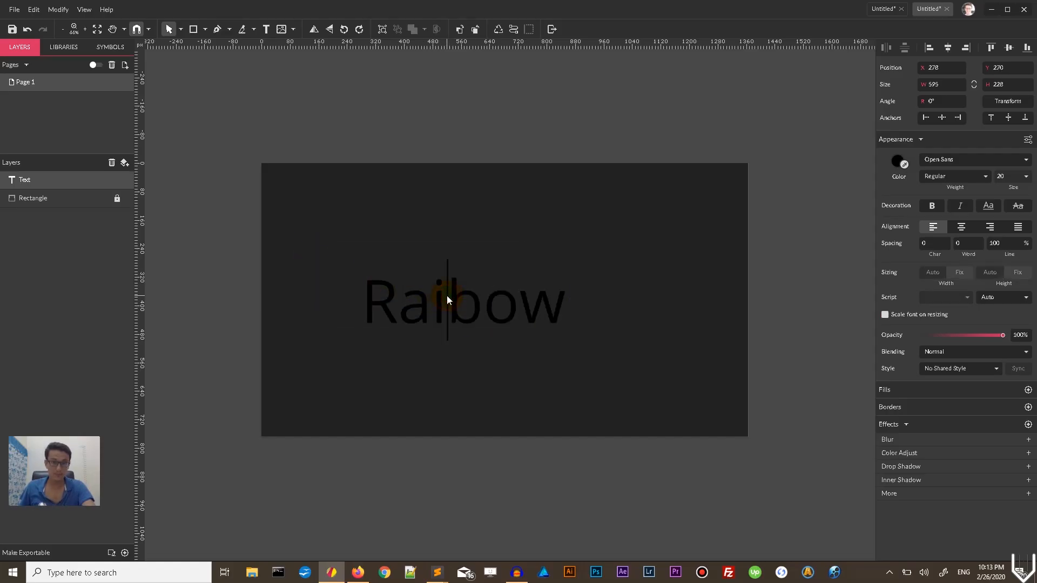
{"action": "type", "text": "n"}
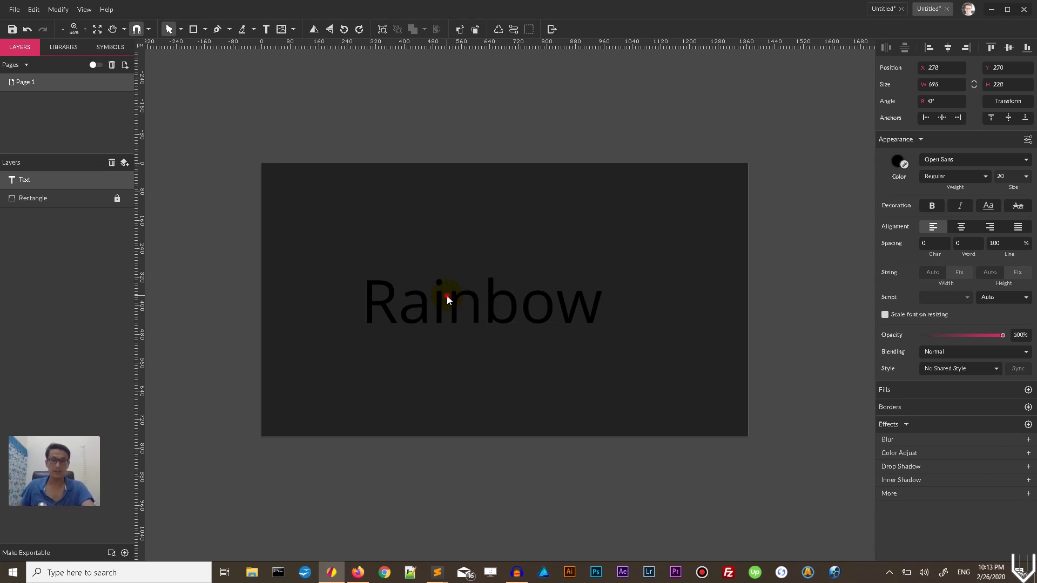
{"action": "key", "text": "Escape"}
Step: Enlarge and centre the Rainbow text, then set its font to Paytone One
{"action": "left_click_drag", "start_coordinate": [608, 340], "coordinate": [640, 348]}
{"action": "left_click_drag", "start_coordinate": [486, 304], "coordinate": [519, 313]}
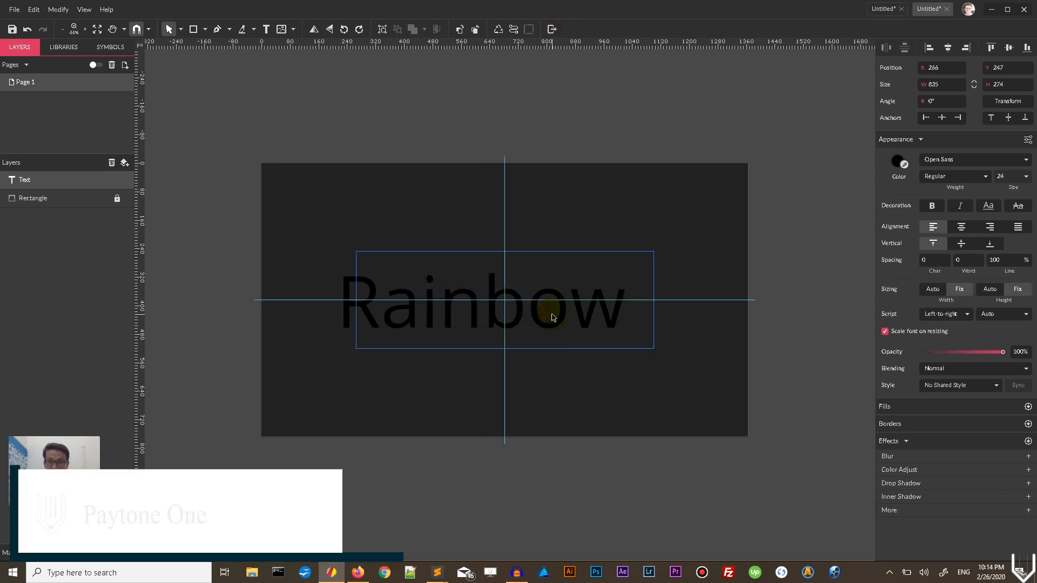
{"action": "left_click", "coordinate": [972, 160]}
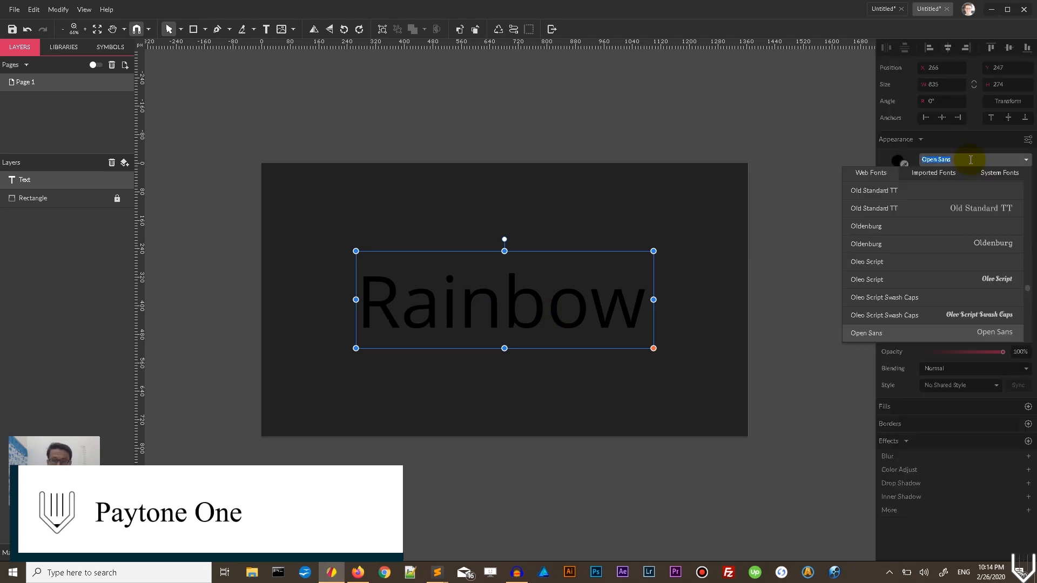
{"action": "type", "text": "payt"}
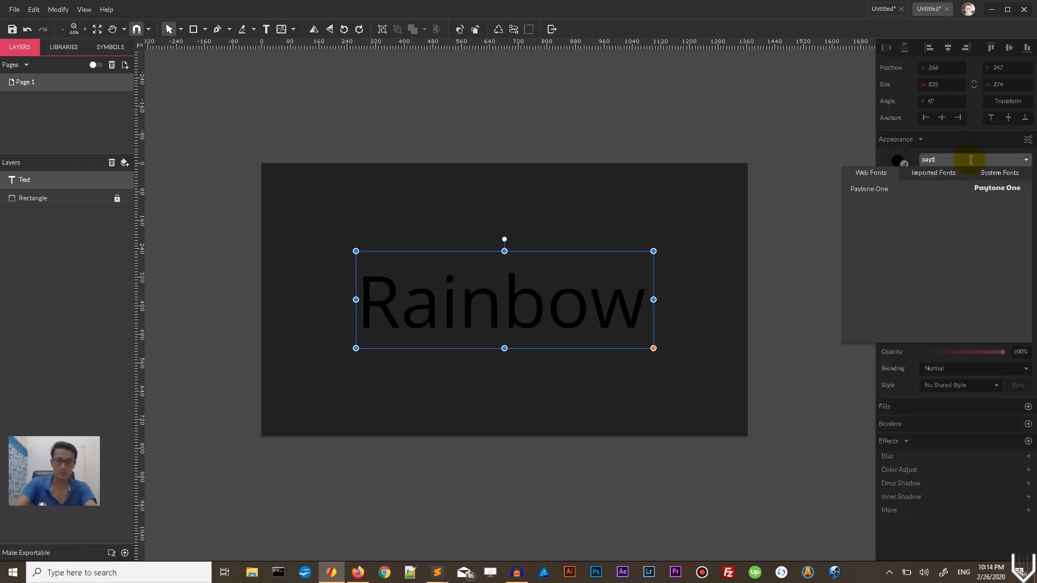
{"action": "type", "text": "on"}
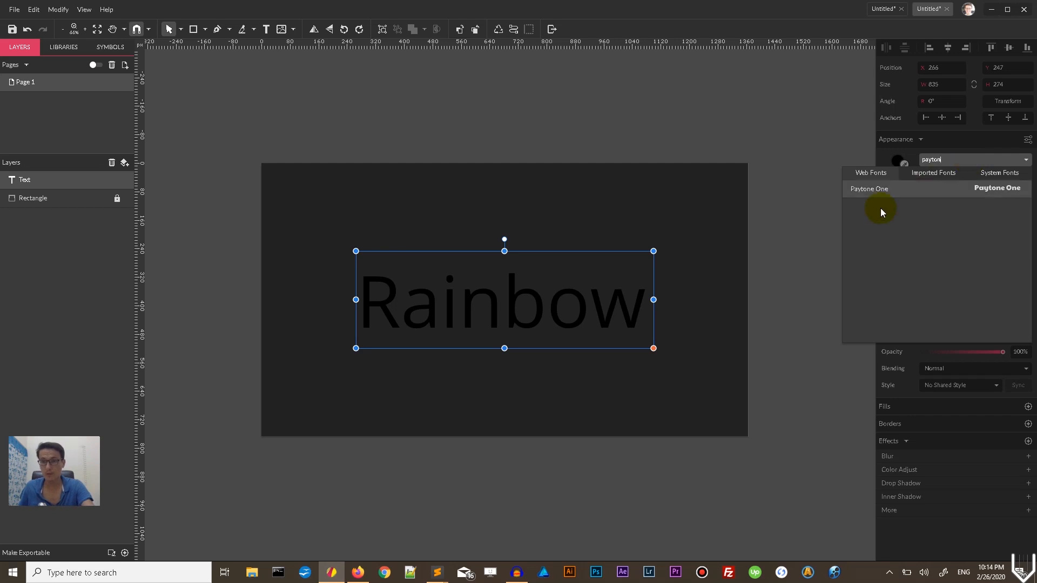
{"action": "left_click", "coordinate": [869, 191]}
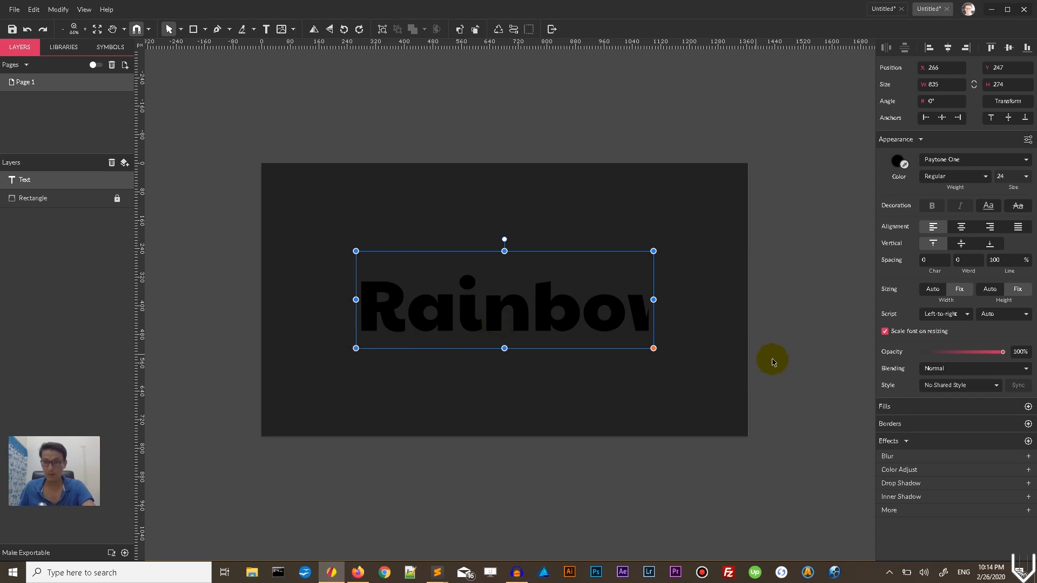
Step: Set the text width to Auto, recolour it white and reposition it on the artboard
{"action": "left_click", "coordinate": [932, 289]}
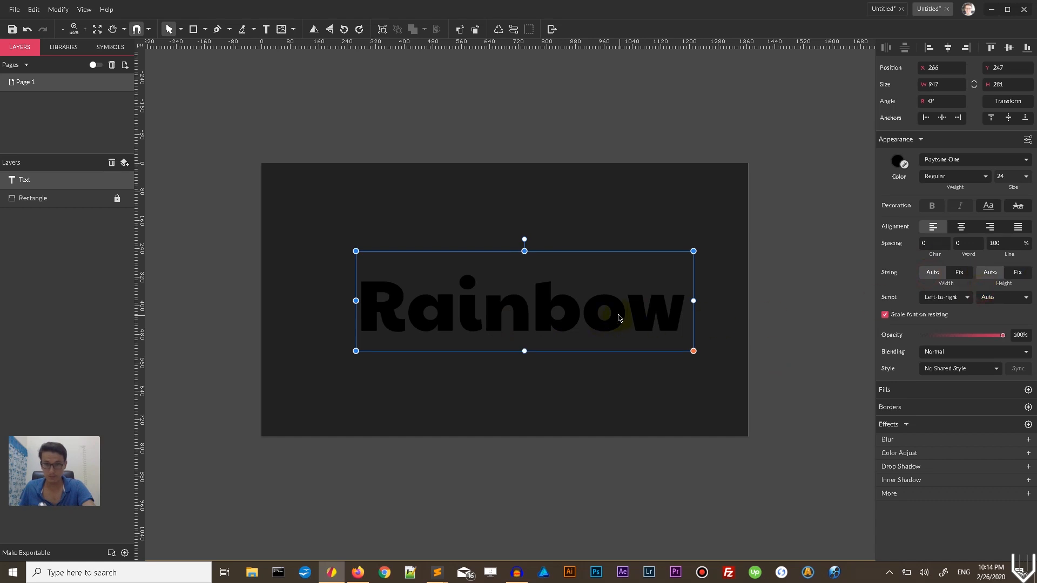
{"action": "left_click_drag", "start_coordinate": [619, 318], "coordinate": [590, 318]}
{"action": "left_click", "coordinate": [898, 164]}
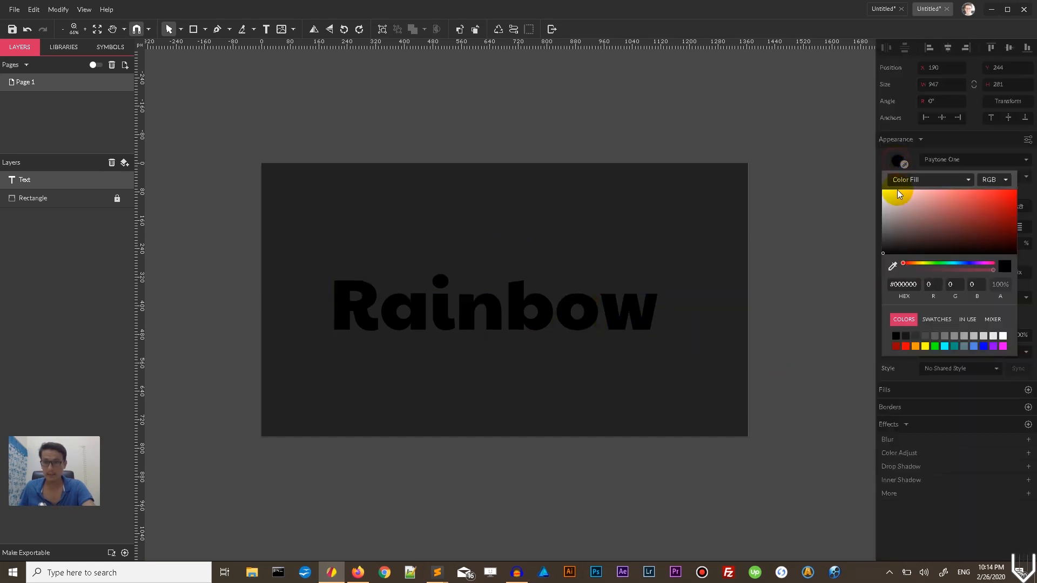
{"action": "left_click", "coordinate": [887, 194]}
{"action": "left_click_drag", "start_coordinate": [648, 299], "coordinate": [620, 306]}
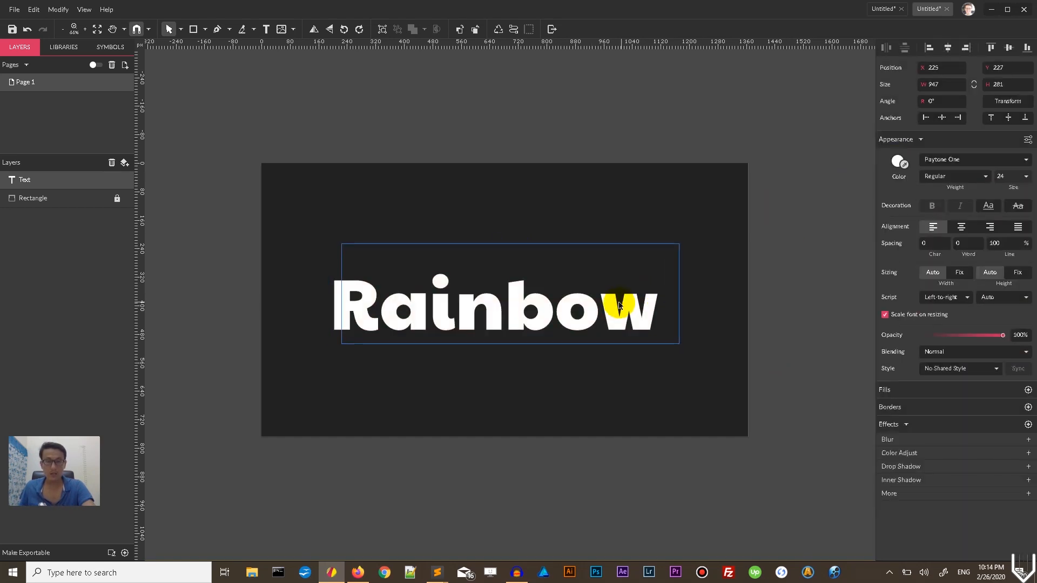
{"action": "left_click", "coordinate": [620, 306]}
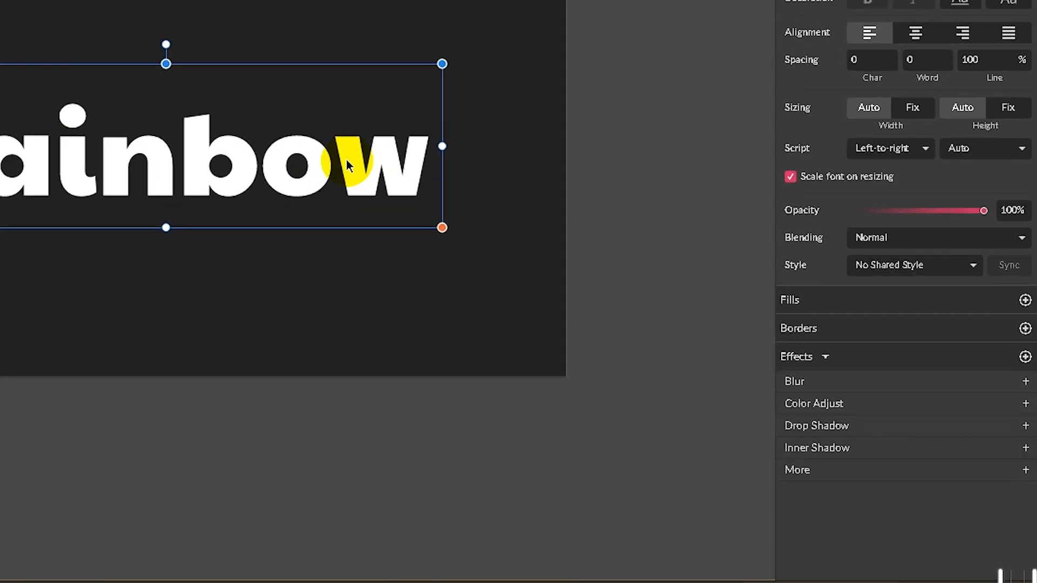
Step: Add a Long Shadow effect from the Shadow presets to the Rainbow text
{"action": "left_click", "coordinate": [797, 469]}
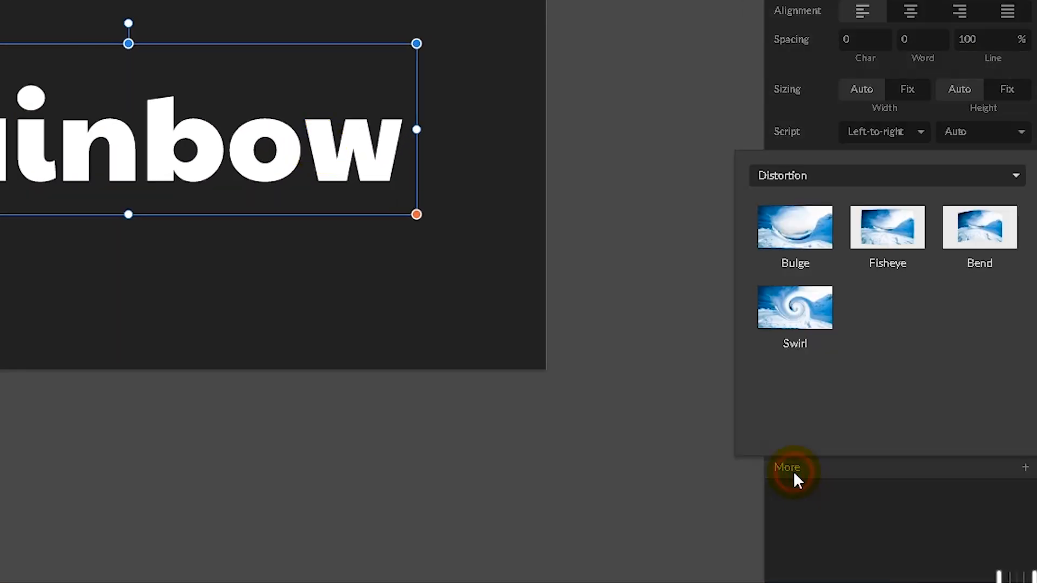
{"action": "left_click", "coordinate": [793, 176]}
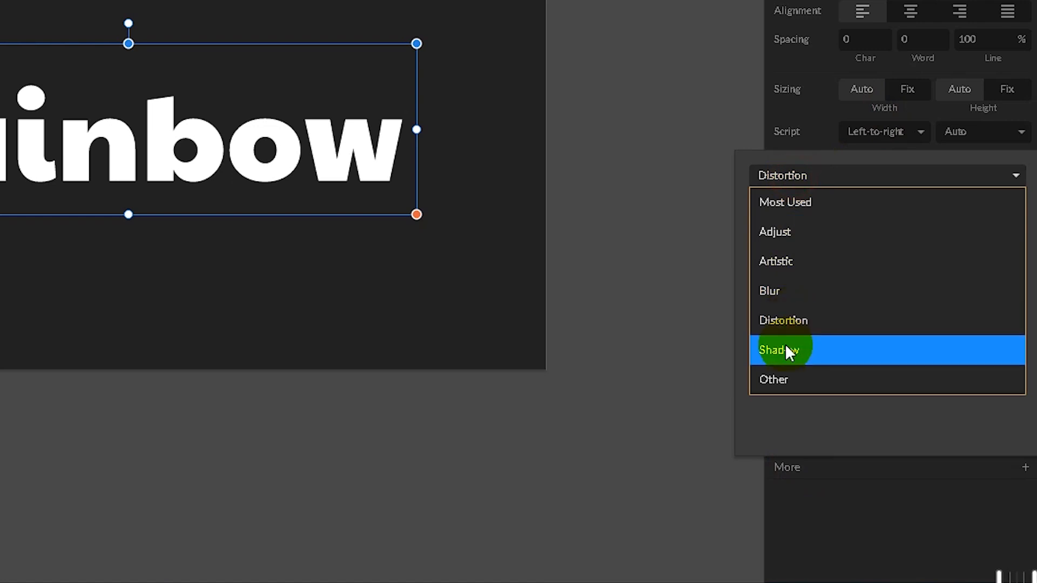
{"action": "left_click", "coordinate": [786, 349]}
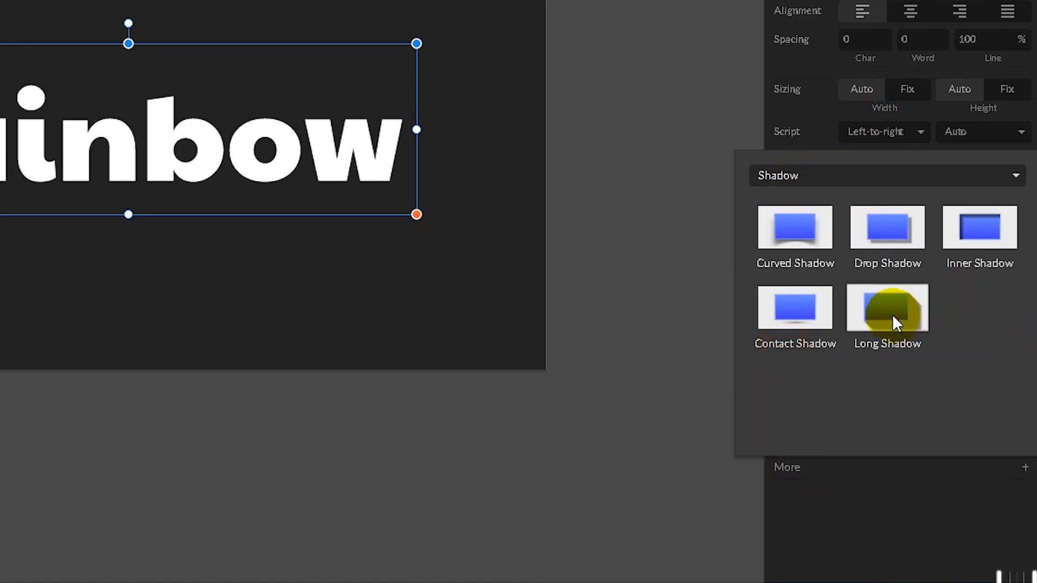
{"action": "left_click", "coordinate": [892, 314]}
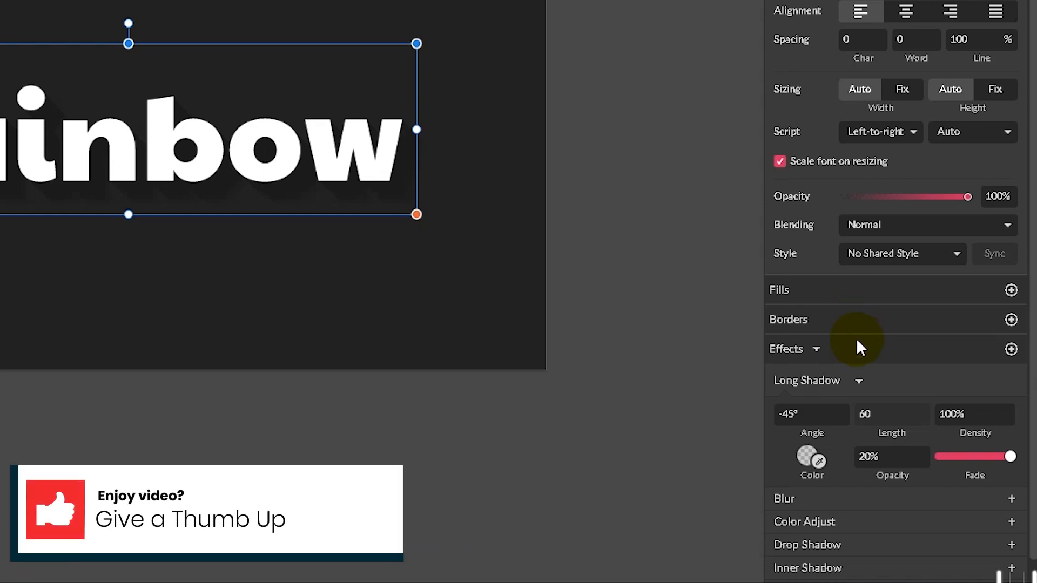
{"action": "left_click", "coordinate": [802, 458]}
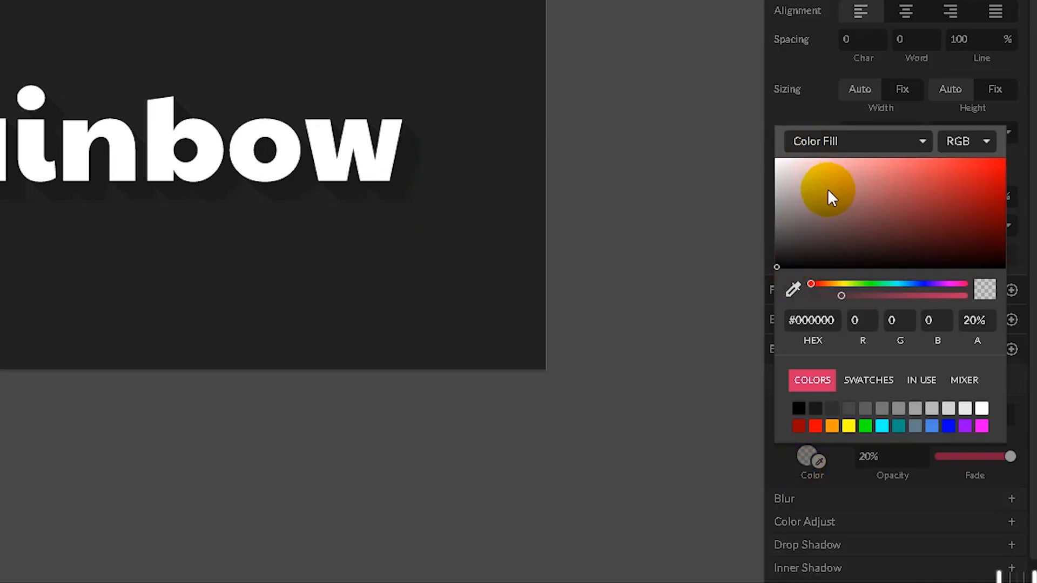
Step: Make the long shadow colour a linear gradient starting from a red stop
{"action": "left_click", "coordinate": [810, 140]}
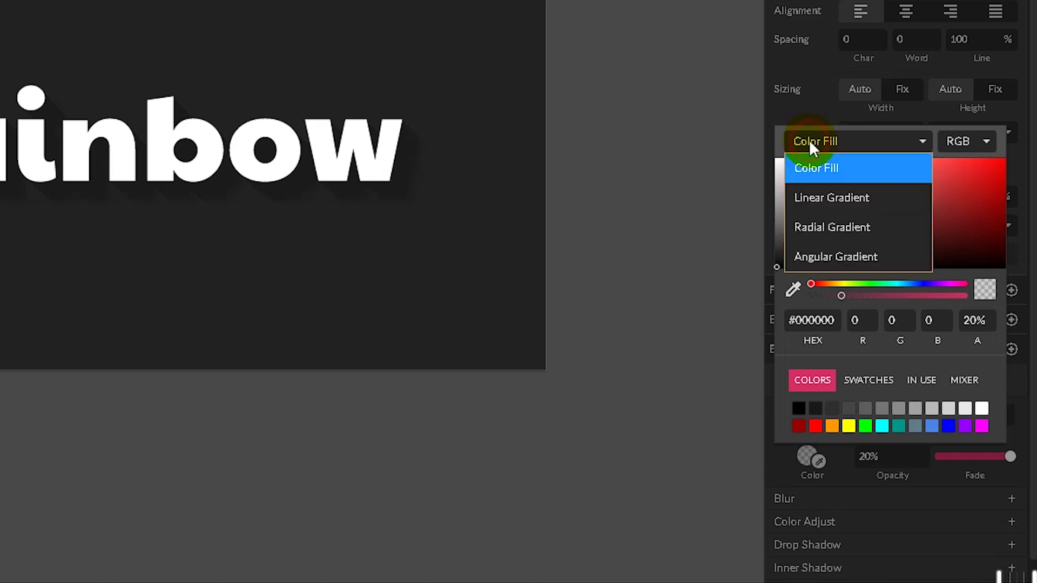
{"action": "left_click", "coordinate": [817, 200]}
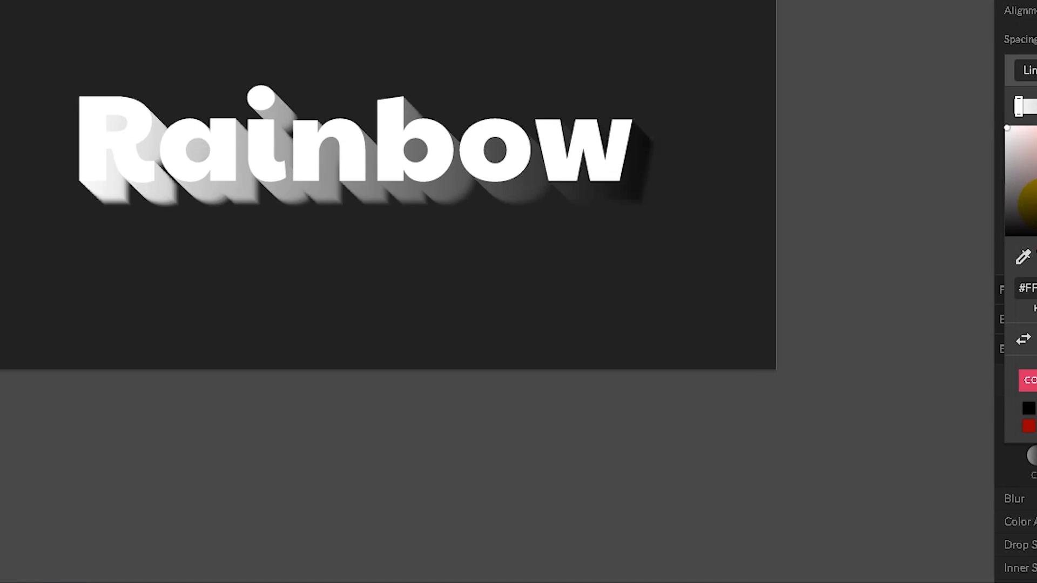
{"action": "left_click", "coordinate": [1023, 110]}
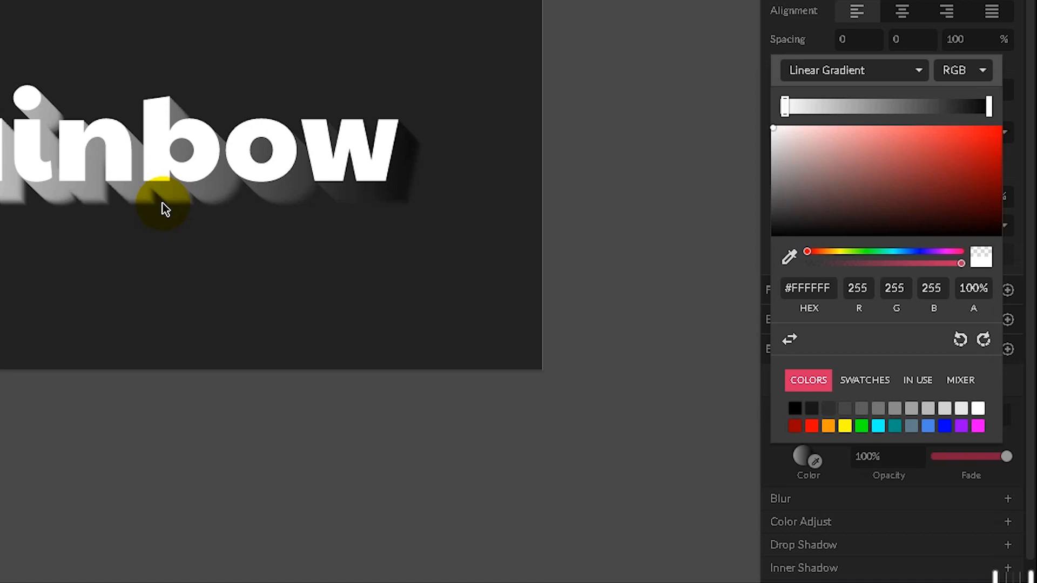
{"action": "left_click", "coordinate": [791, 336]}
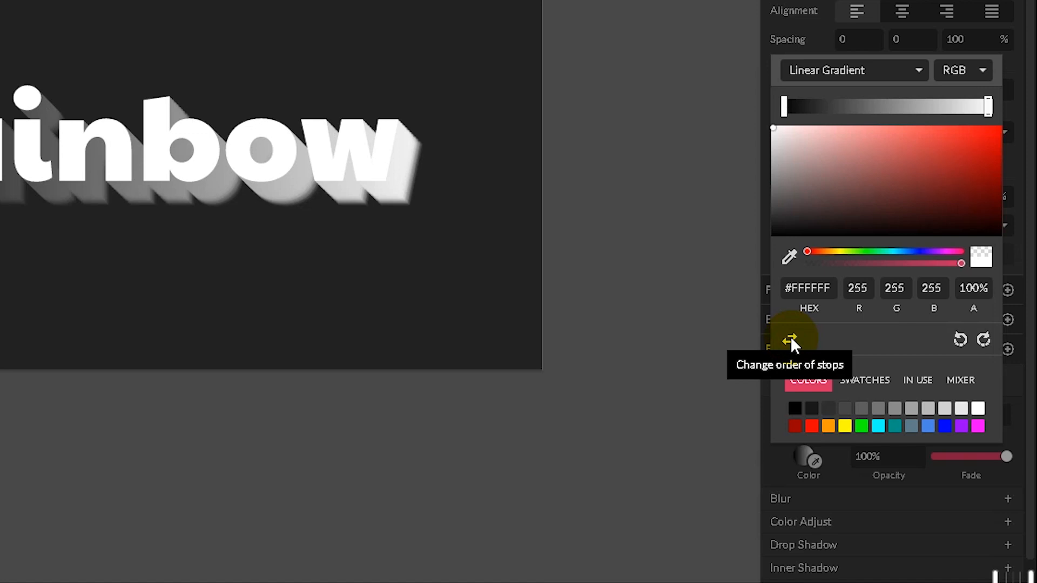
{"action": "left_click", "coordinate": [791, 337]}
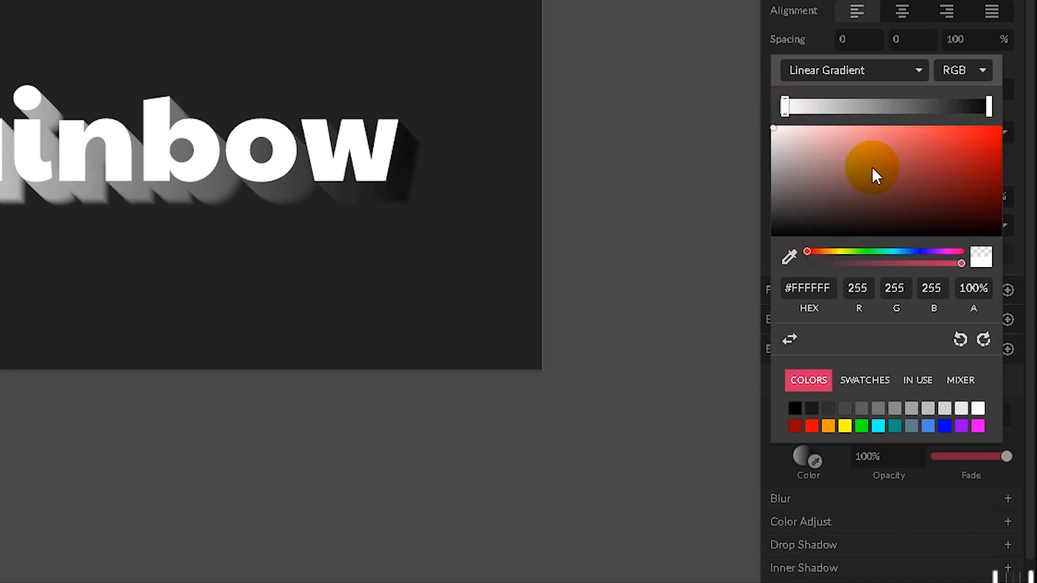
{"action": "left_click_drag", "start_coordinate": [941, 140], "coordinate": [944, 136]}
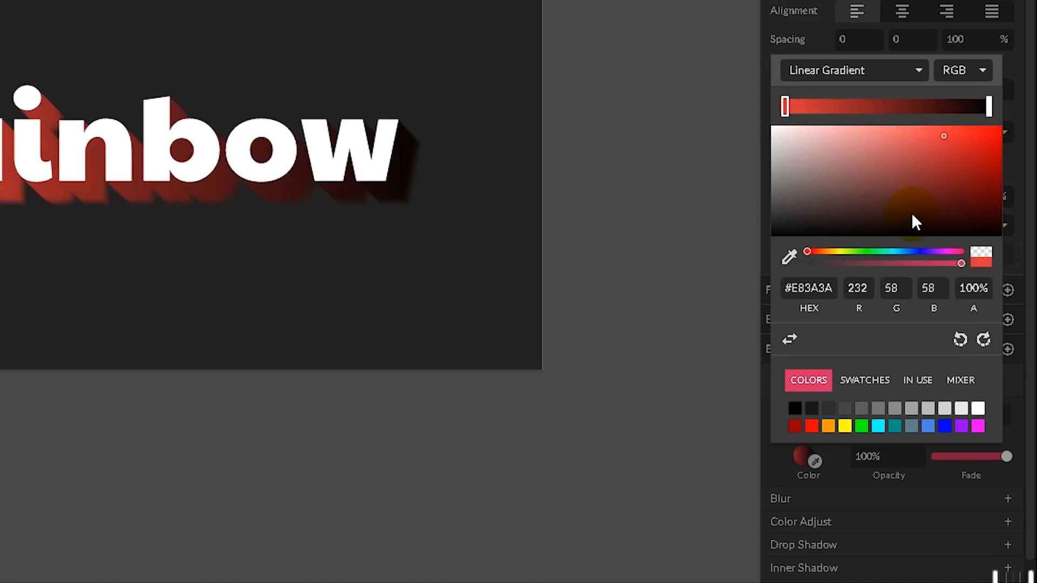
Step: Add gradient stops for yellow, green and blue along the bar
{"action": "left_click", "coordinate": [825, 106]}
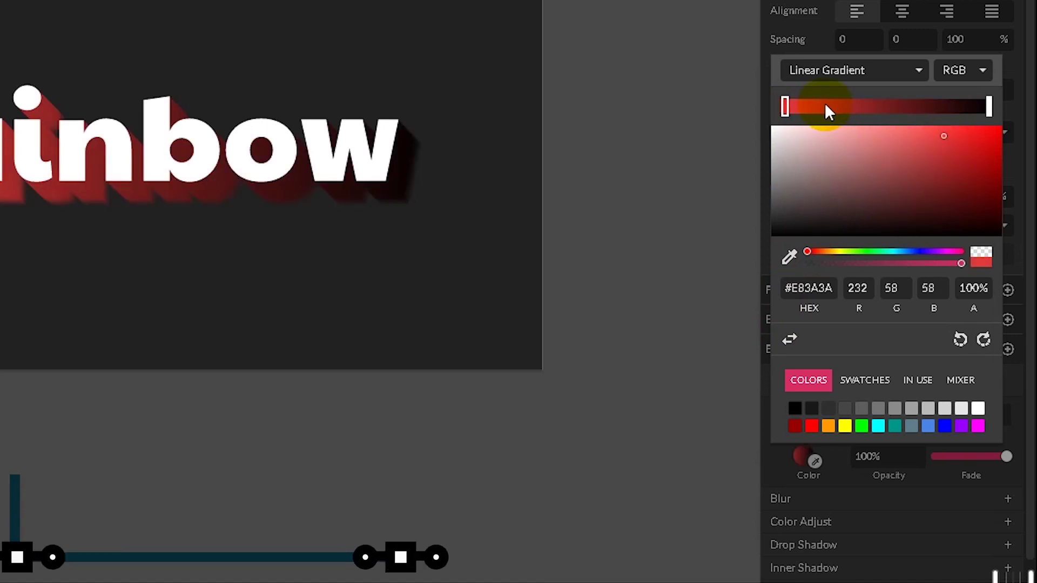
{"action": "left_click", "coordinate": [835, 252]}
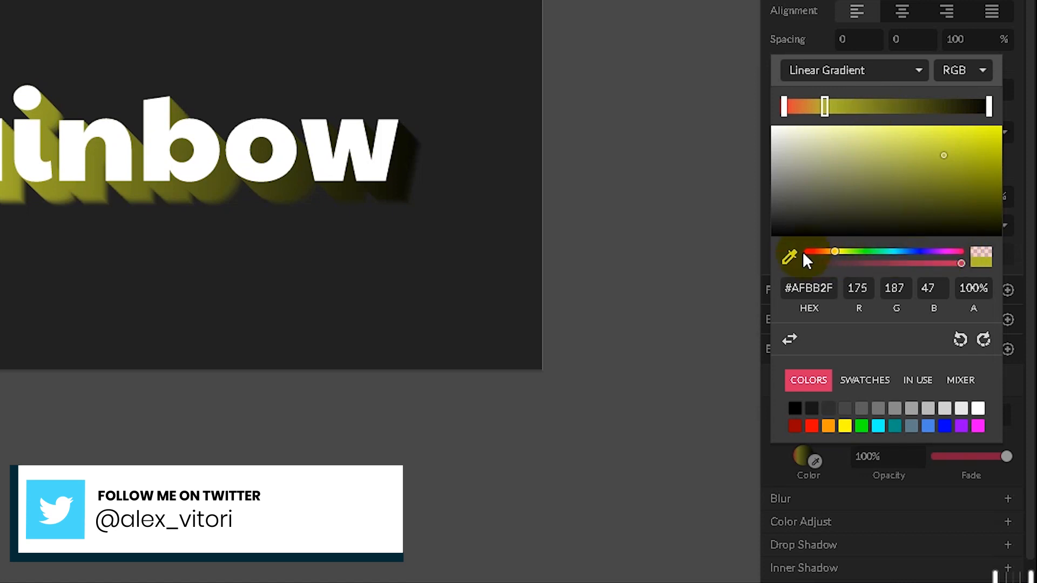
{"action": "left_click", "coordinate": [950, 151]}
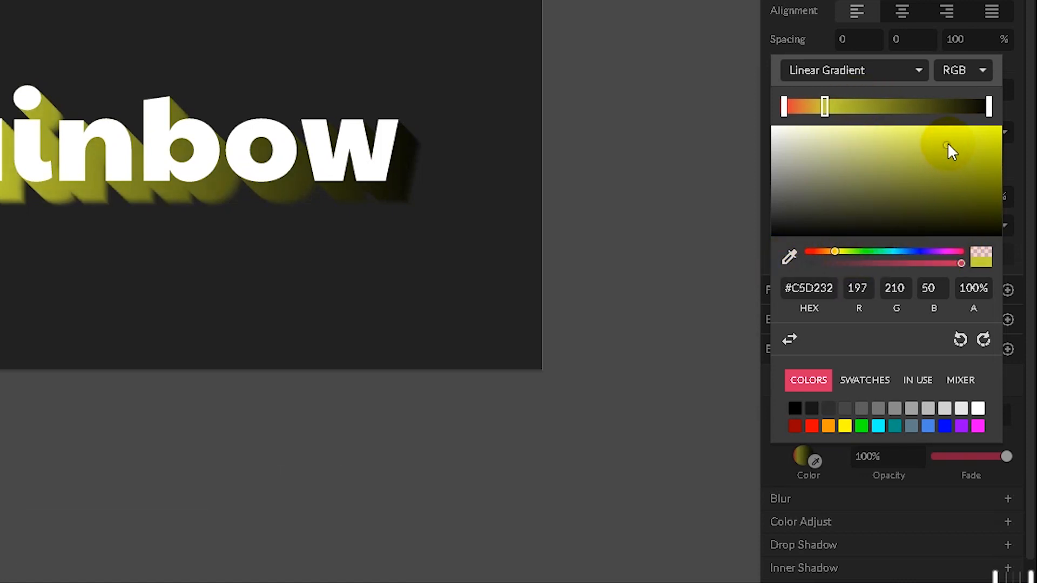
{"action": "left_click", "coordinate": [867, 105]}
{"action": "left_click", "coordinate": [870, 255]}
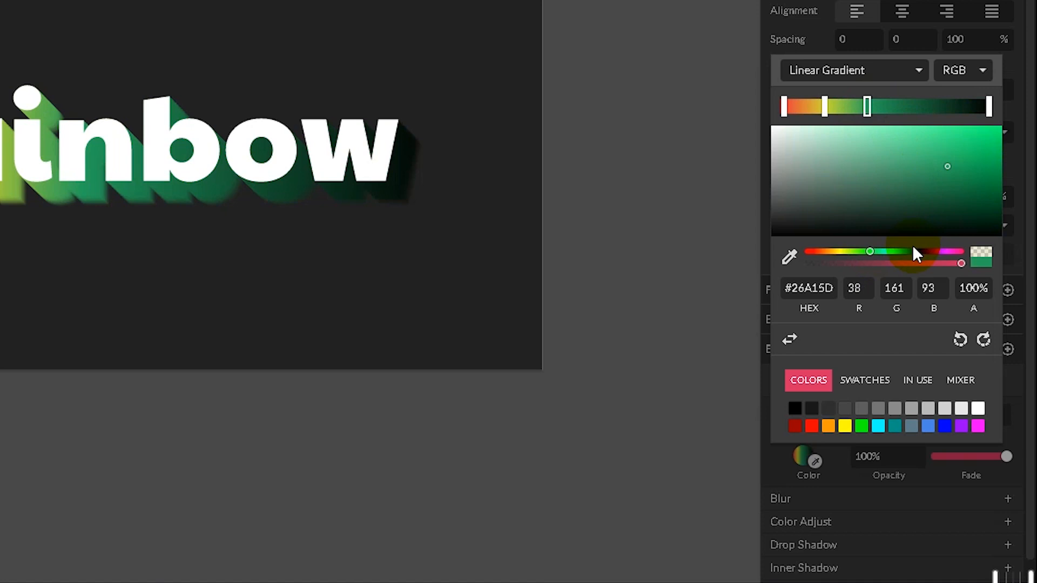
{"action": "left_click", "coordinate": [915, 106]}
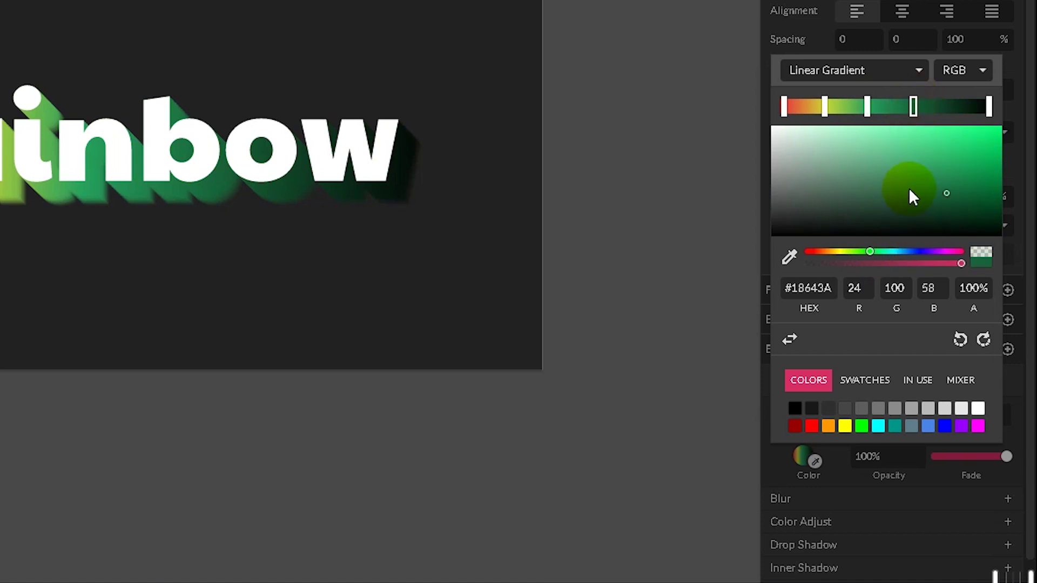
{"action": "left_click", "coordinate": [908, 255]}
{"action": "left_click", "coordinate": [940, 170]}
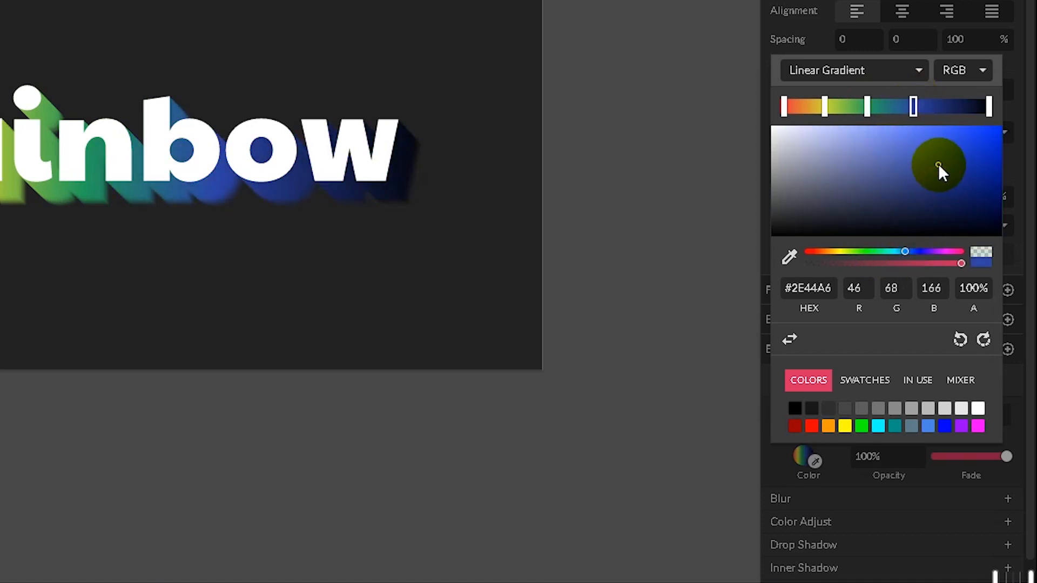
Step: Add a magenta stop and turn the final stop red to close the rainbow gradient
{"action": "left_click", "coordinate": [956, 106]}
{"action": "left_click", "coordinate": [941, 255]}
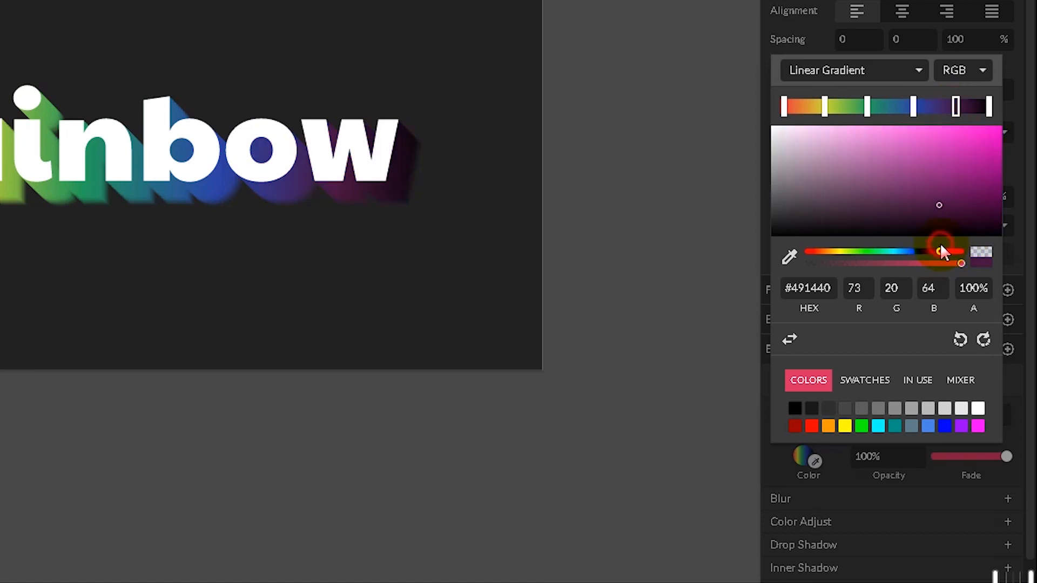
{"action": "left_click", "coordinate": [946, 175]}
{"action": "left_click", "coordinate": [989, 105]}
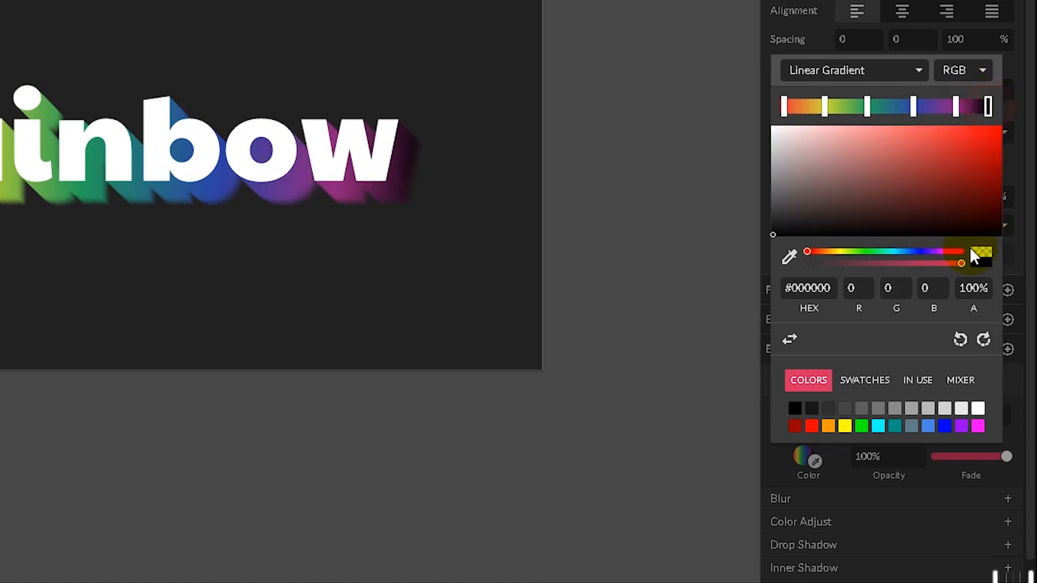
{"action": "left_click", "coordinate": [982, 158]}
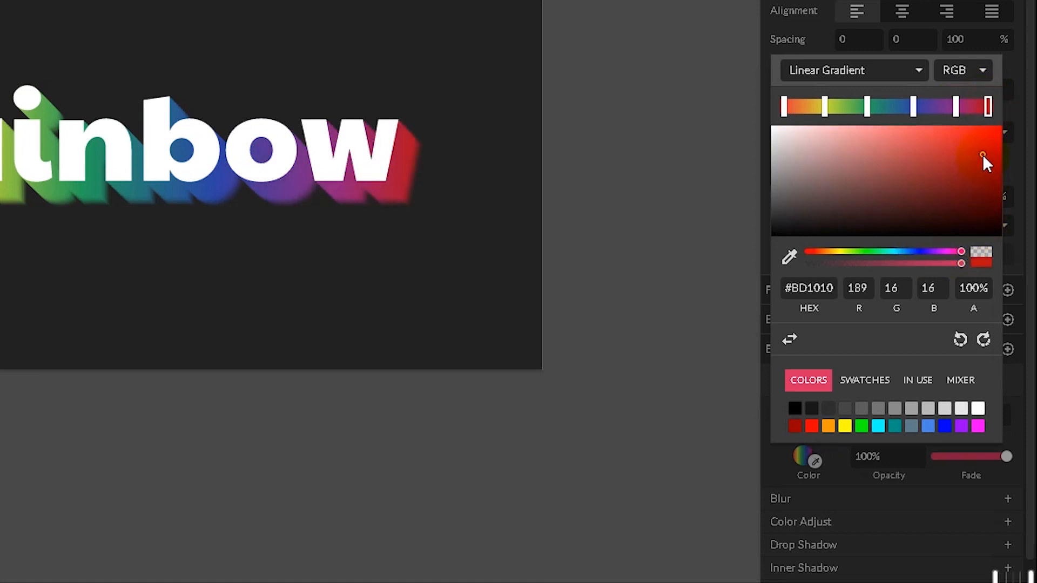
{"action": "left_click", "coordinate": [982, 161]}
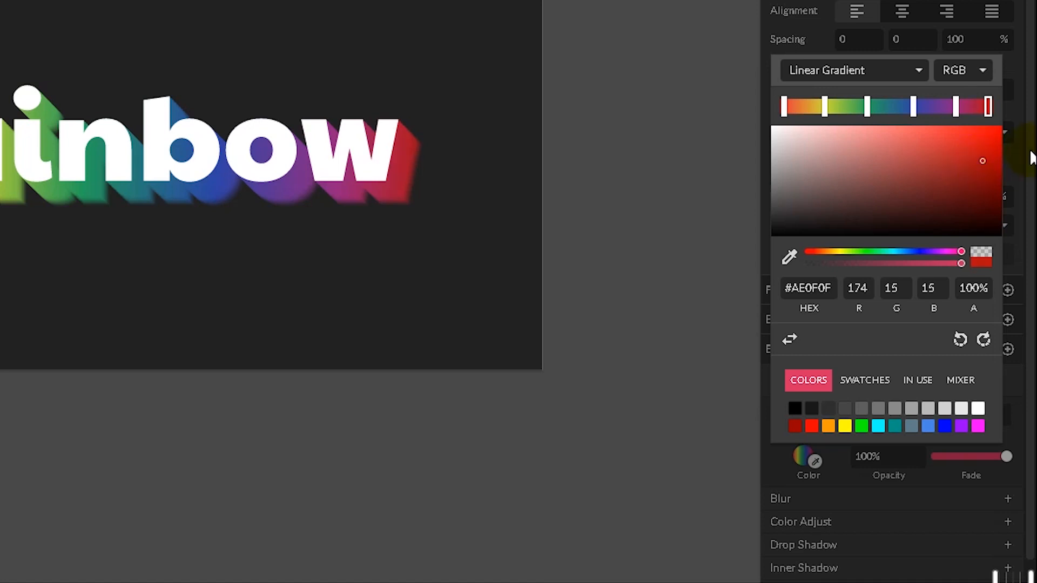
{"action": "left_click", "coordinate": [377, 148]}
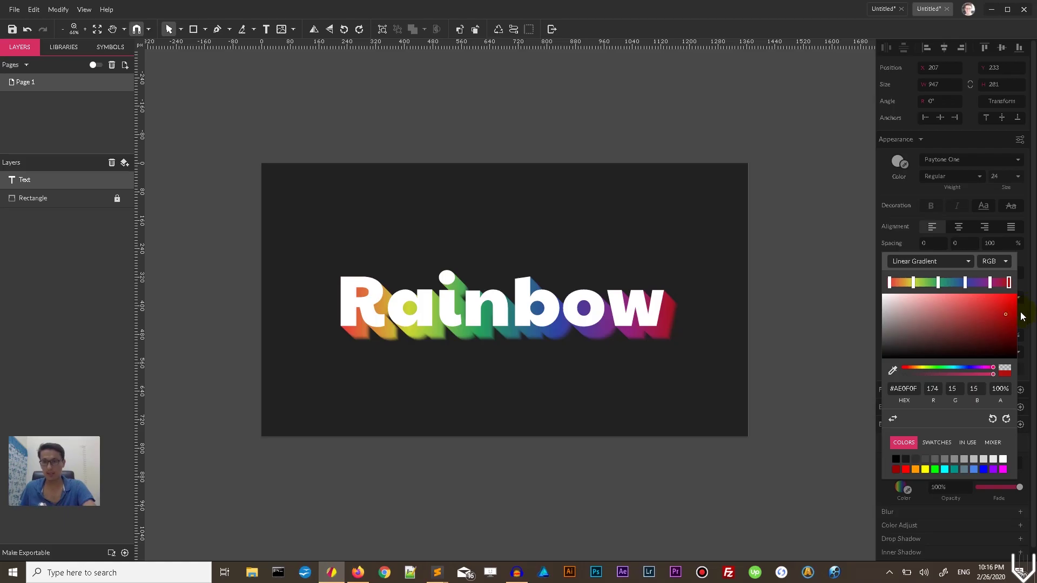
Step: Compare with the stepped-shadow document, then set the long shadow density to 5%
{"action": "left_click", "coordinate": [651, 307]}
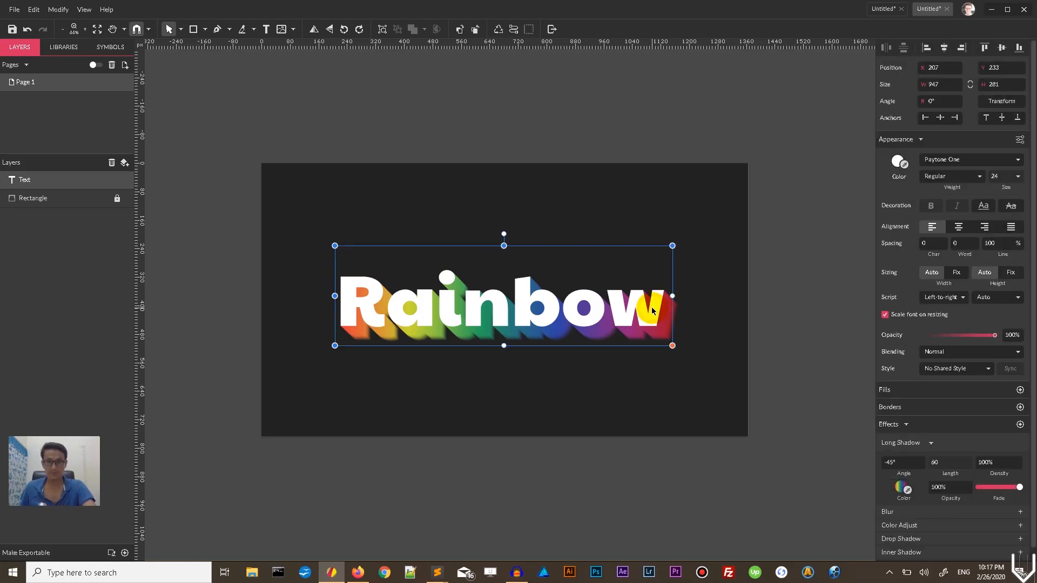
{"action": "mouse_move", "coordinate": [971, 414]}
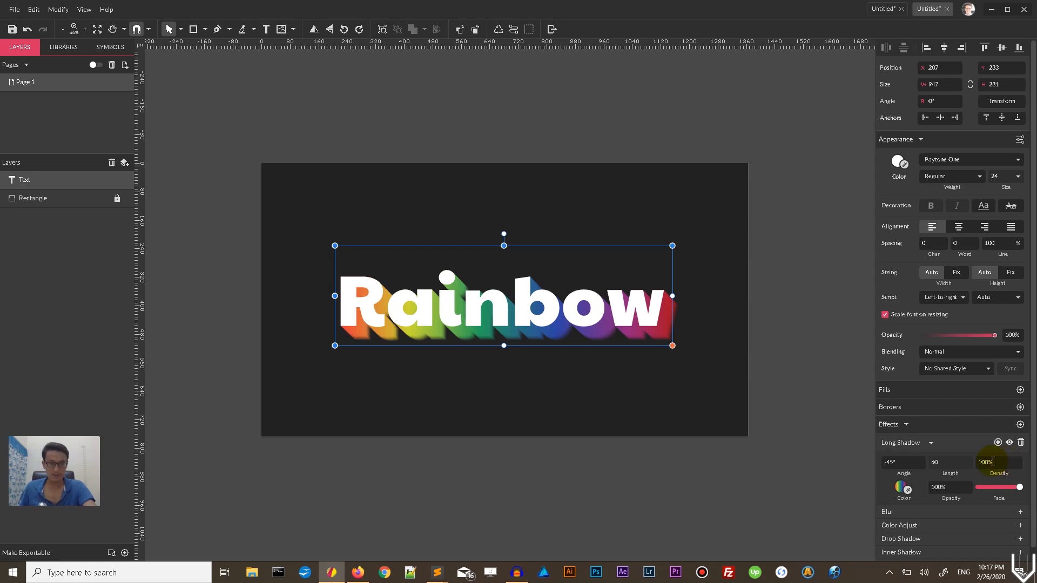
{"action": "left_click", "coordinate": [888, 9]}
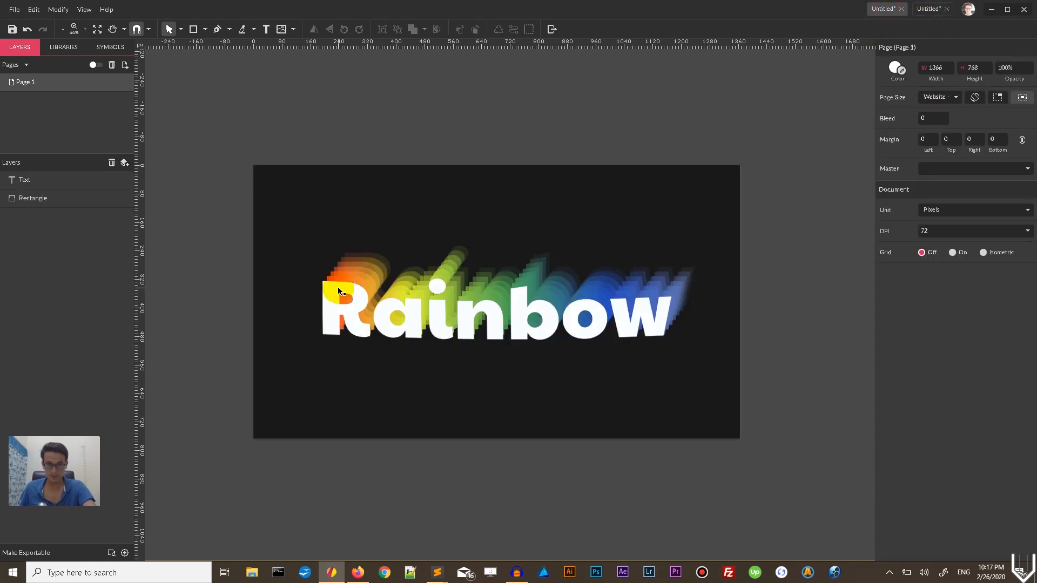
{"action": "left_click", "coordinate": [924, 9]}
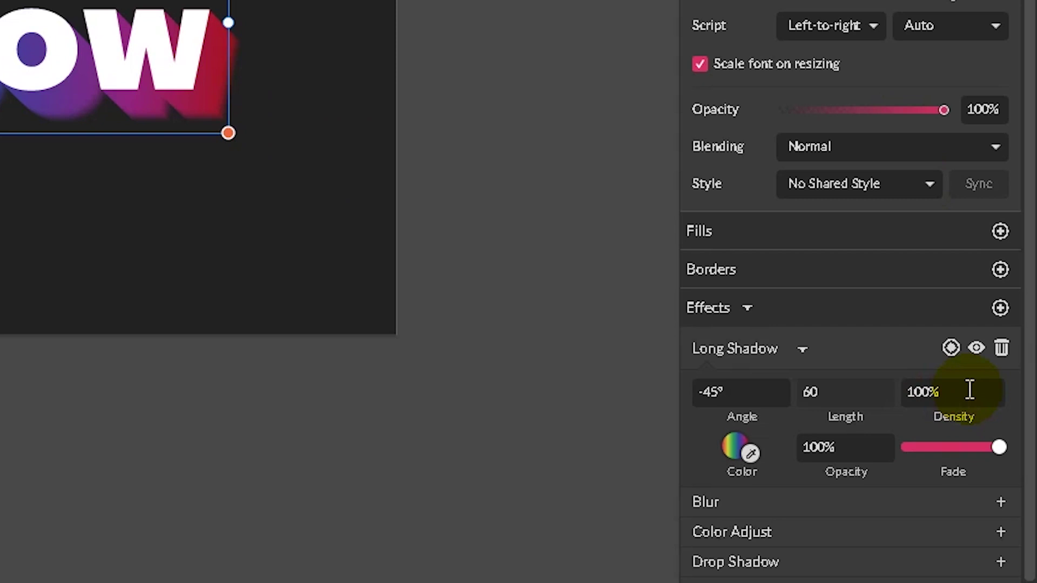
{"action": "left_click", "coordinate": [969, 389]}
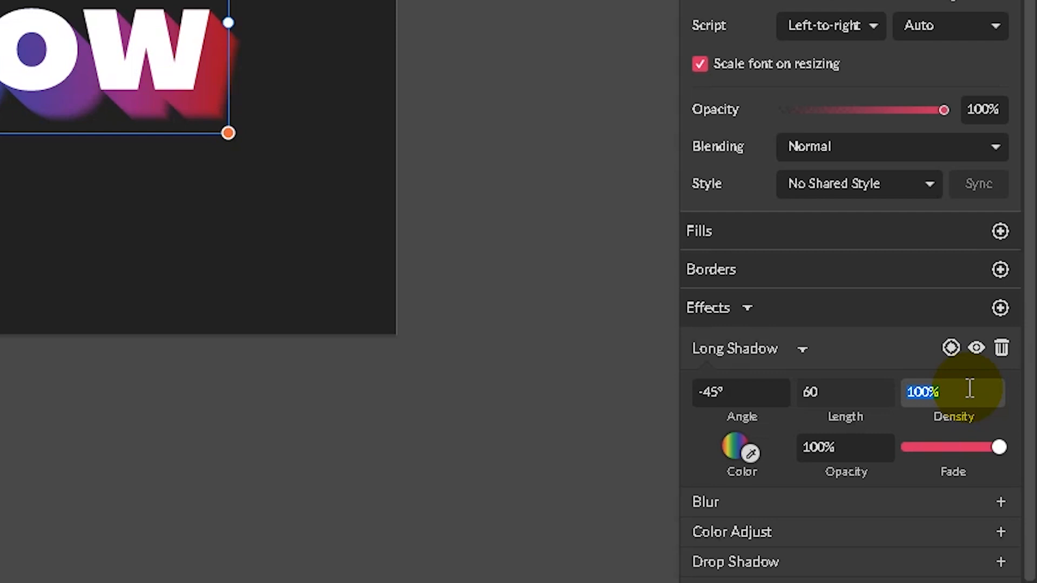
{"action": "key", "text": "BackSpace"}
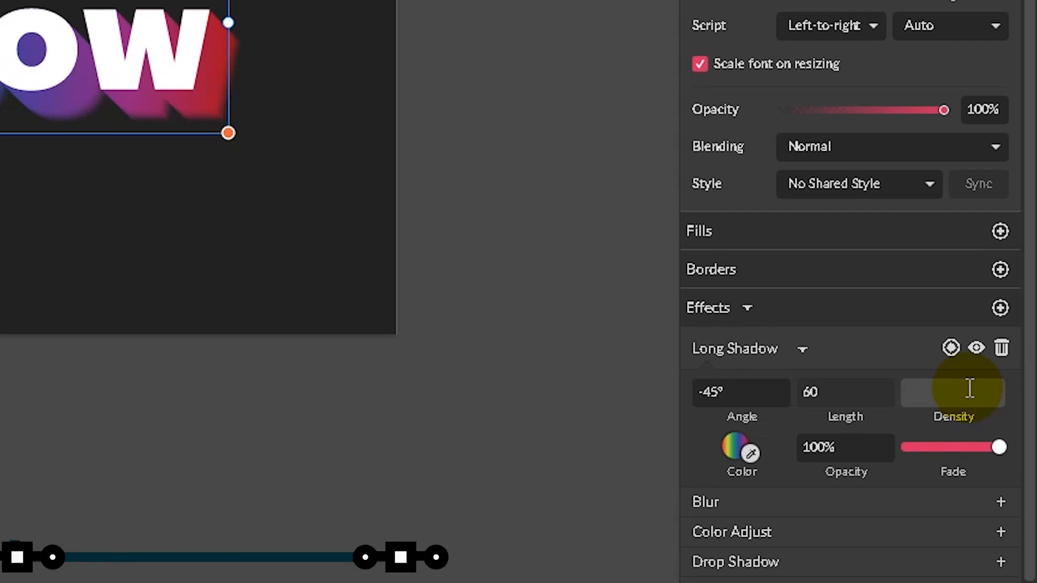
{"action": "type", "text": "5"}
{"action": "key", "text": "Return"}
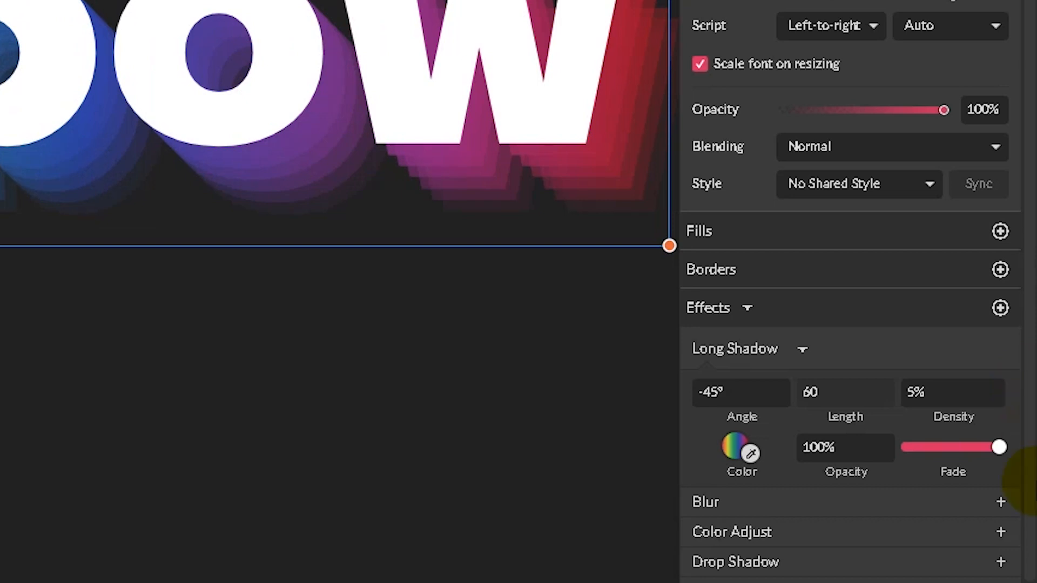
Step: Nudge the shadow density with arrow keys to settle on 6%
{"action": "left_click", "coordinate": [936, 391]}
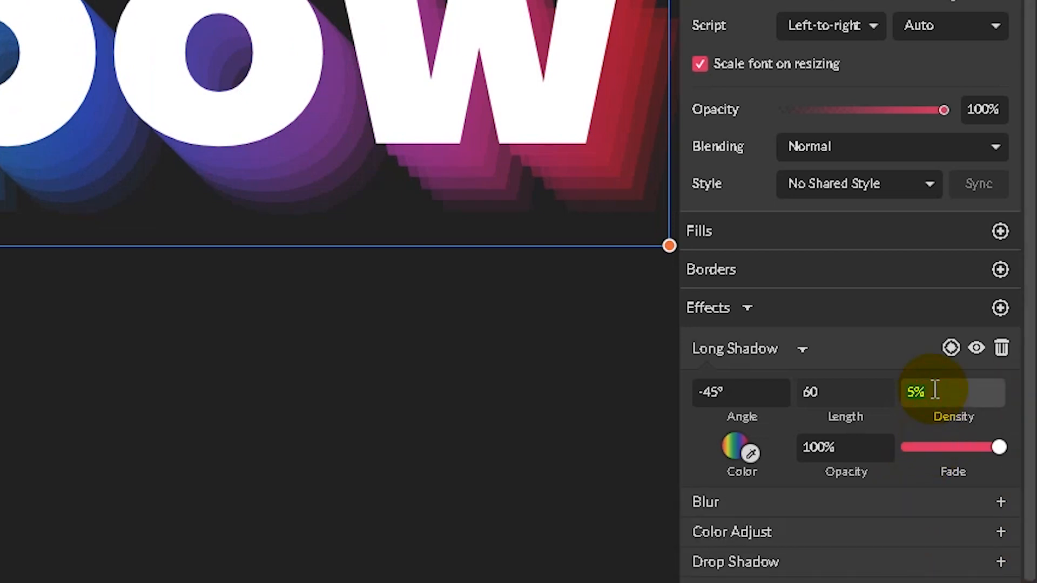
{"action": "key", "text": "Up"}
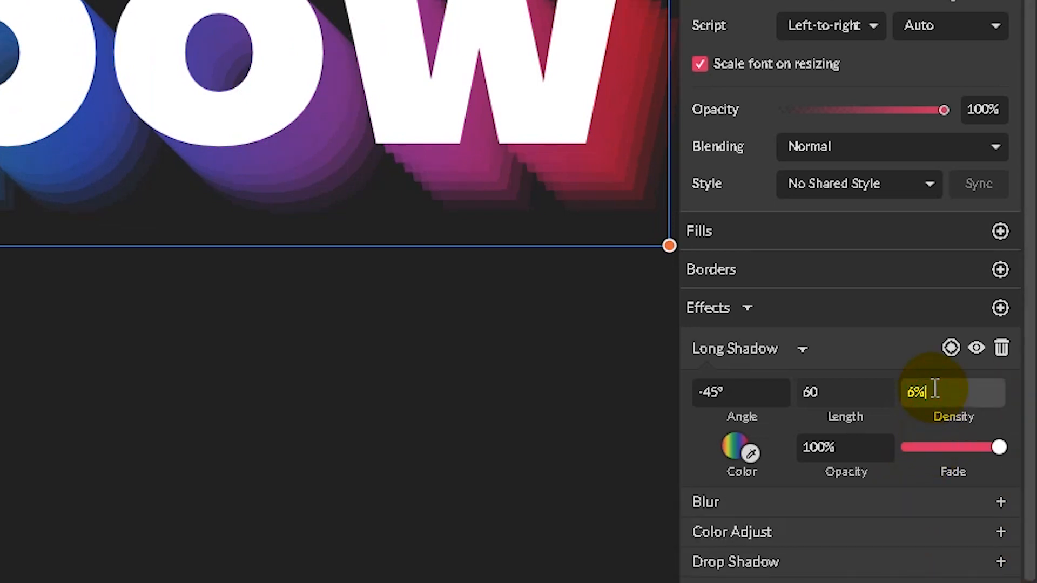
{"action": "key", "text": "Up"}
{"action": "key", "text": "Up"}
{"action": "key", "text": "Up"}
{"action": "key", "text": "Up"}
{"action": "key", "text": "Up"}
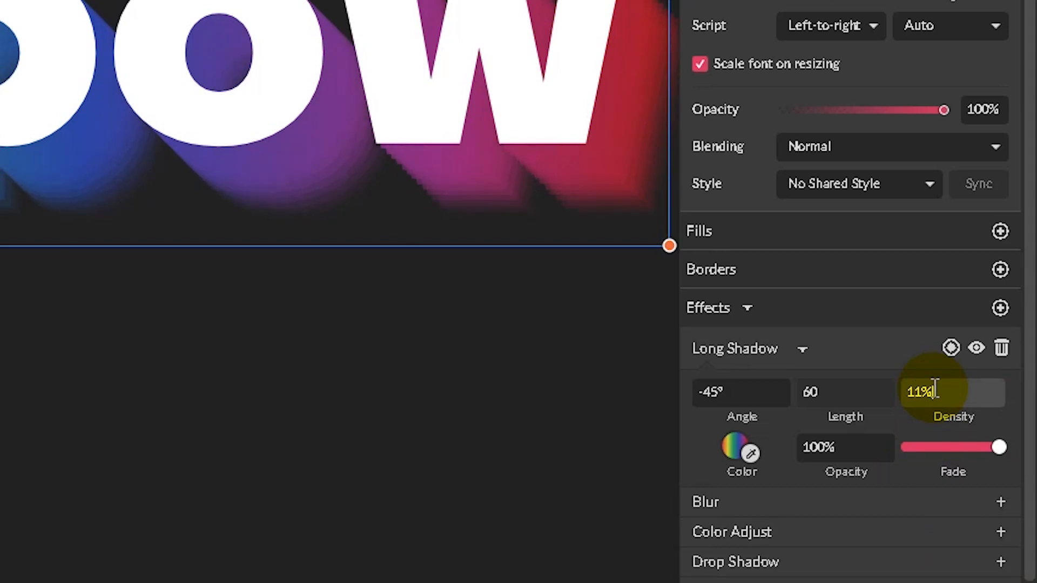
{"action": "key", "text": "Up"}
{"action": "key", "text": "Up"}
{"action": "key", "text": "Up"}
{"action": "key", "text": "Down"}
{"action": "key", "text": "Down"}
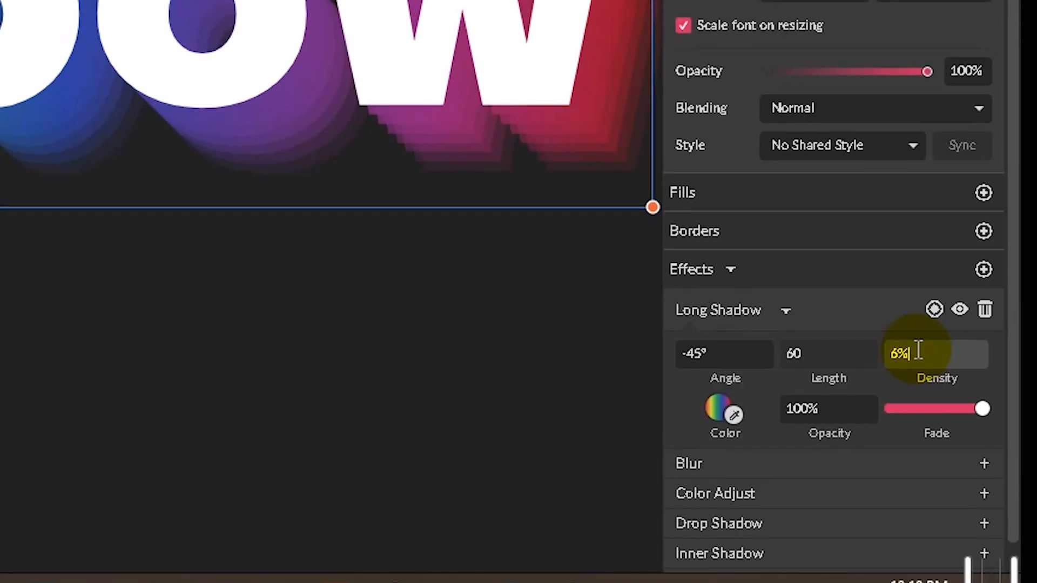
{"action": "double_click", "coordinate": [810, 354]}
{"action": "type", "text": "14"}
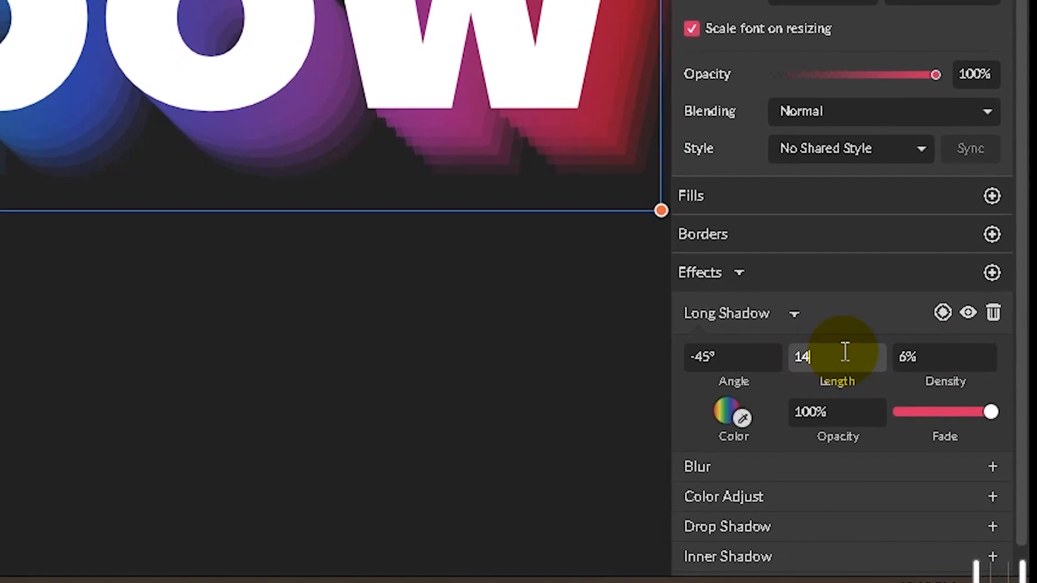
{"action": "type", "text": "0"}
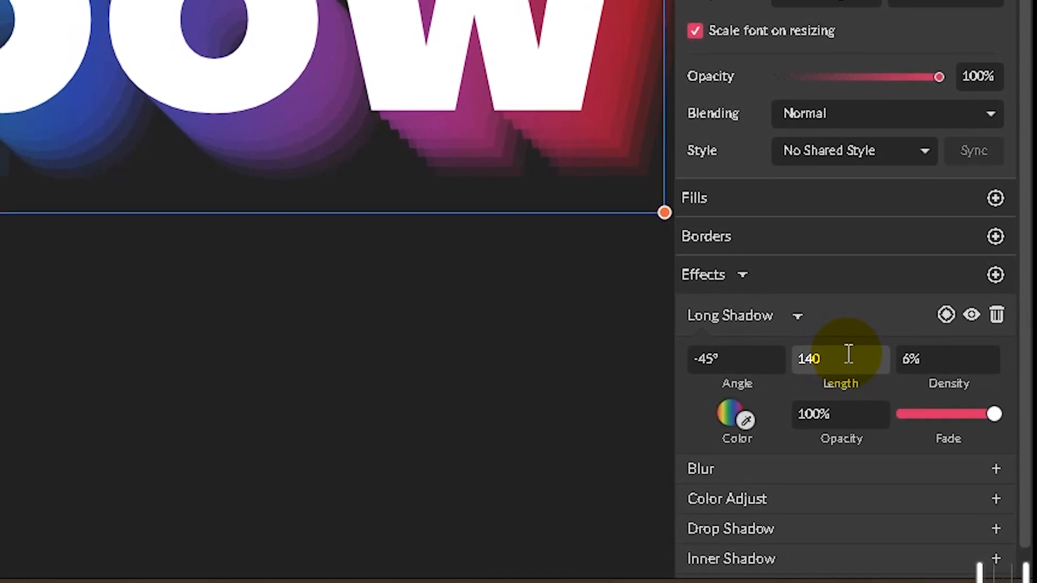
Step: Set the long shadow length to 140 and step its angle up to 50°
{"action": "key", "text": "Return"}
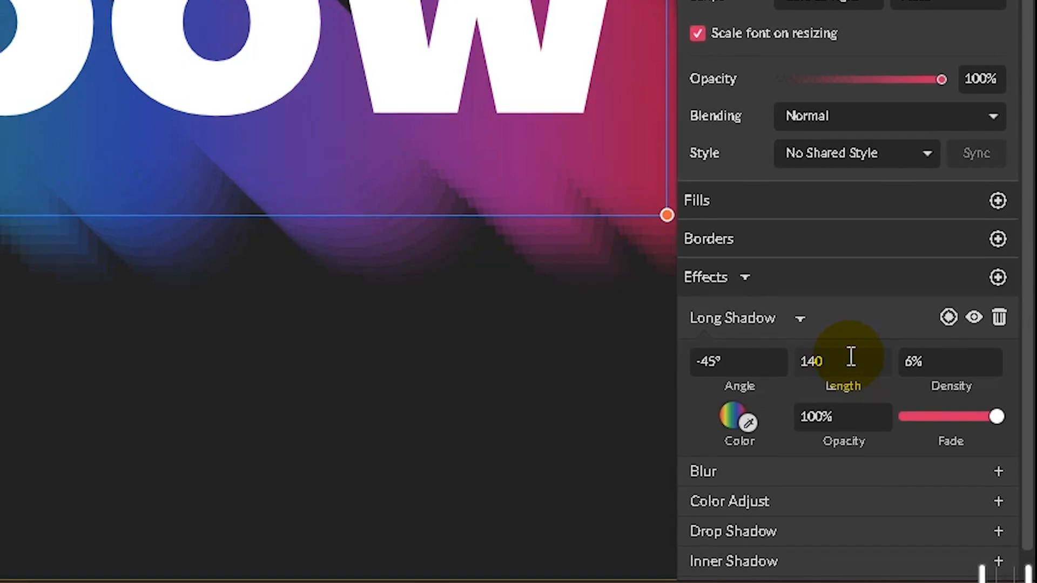
{"action": "double_click", "coordinate": [744, 367]}
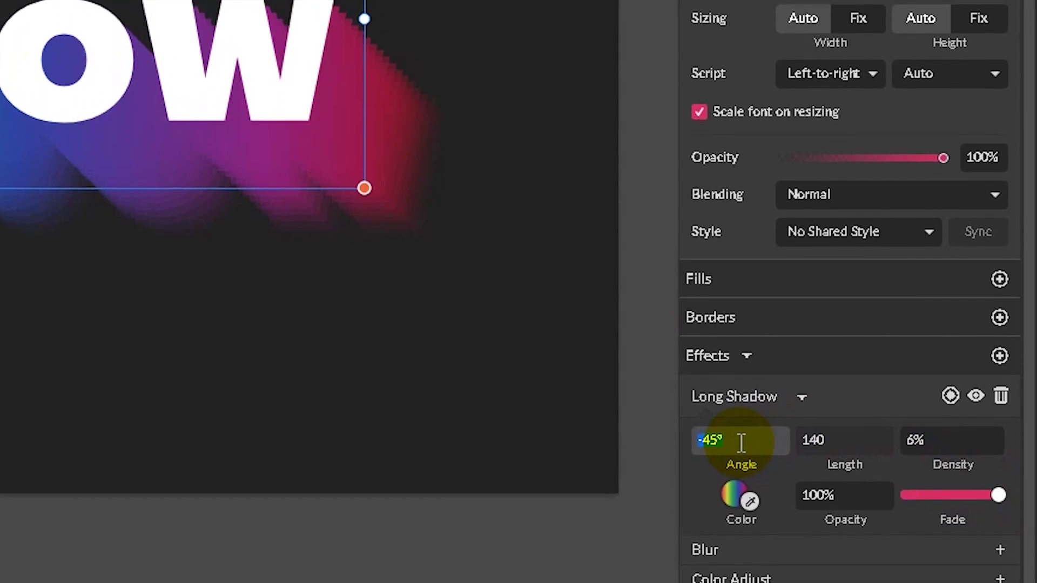
{"action": "key", "text": "Up"}
{"action": "key", "text": "Up"}
{"action": "key", "text": "Up"}
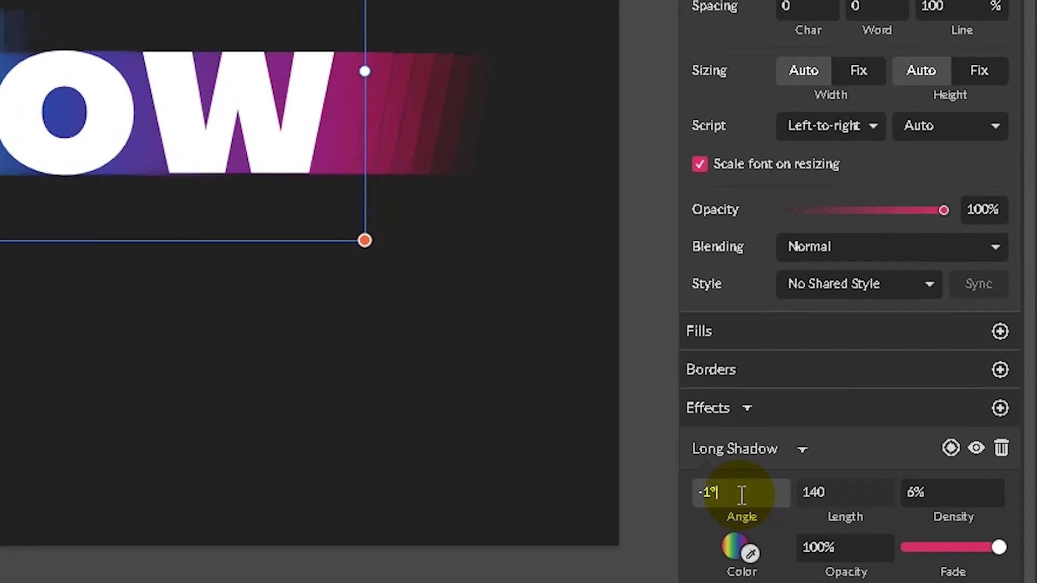
{"action": "key", "text": "Up"}
{"action": "key", "text": "Up"}
{"action": "key", "text": "Up"}
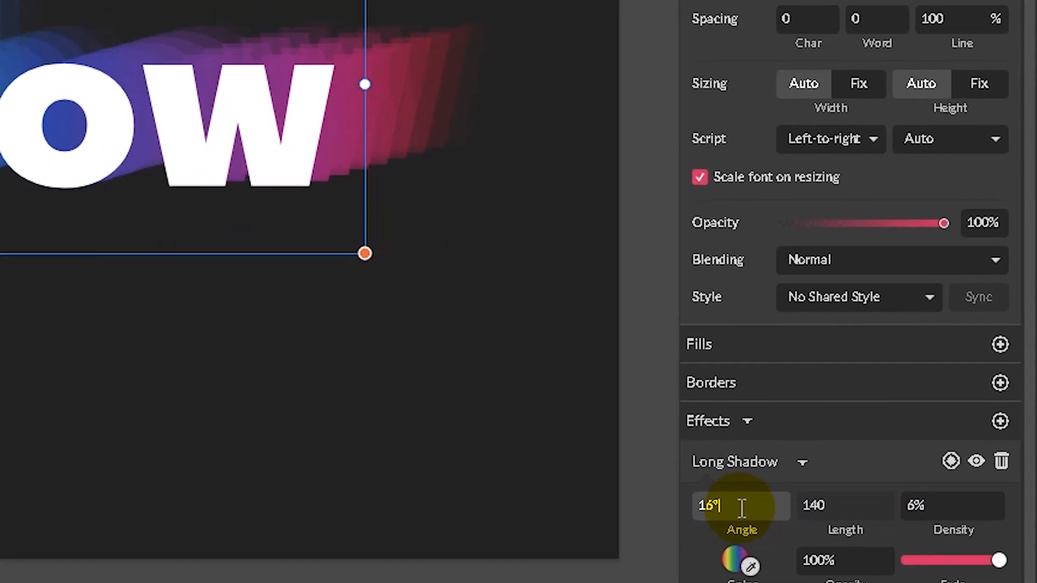
{"action": "key", "text": "Up"}
{"action": "key", "text": "Up"}
{"action": "key", "text": "Up"}
{"action": "key", "text": "Up"}
{"action": "key", "text": "Up"}
{"action": "key", "text": "Up"}
{"action": "key", "text": "Up"}
{"action": "key", "text": "Up"}
{"action": "key", "text": "Up"}
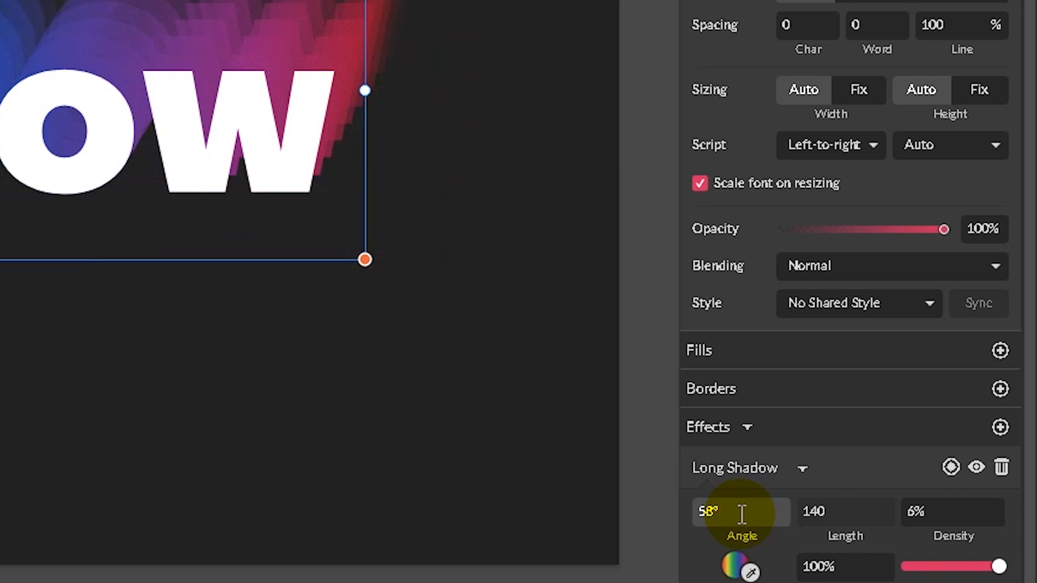
{"action": "key", "text": "Down"}
{"action": "key", "text": "Down"}
{"action": "key", "text": "Down"}
{"action": "key", "text": "Down"}
{"action": "key", "text": "Down"}
{"action": "key", "text": "Down"}
{"action": "key", "text": "Down"}
{"action": "key", "text": "Down"}
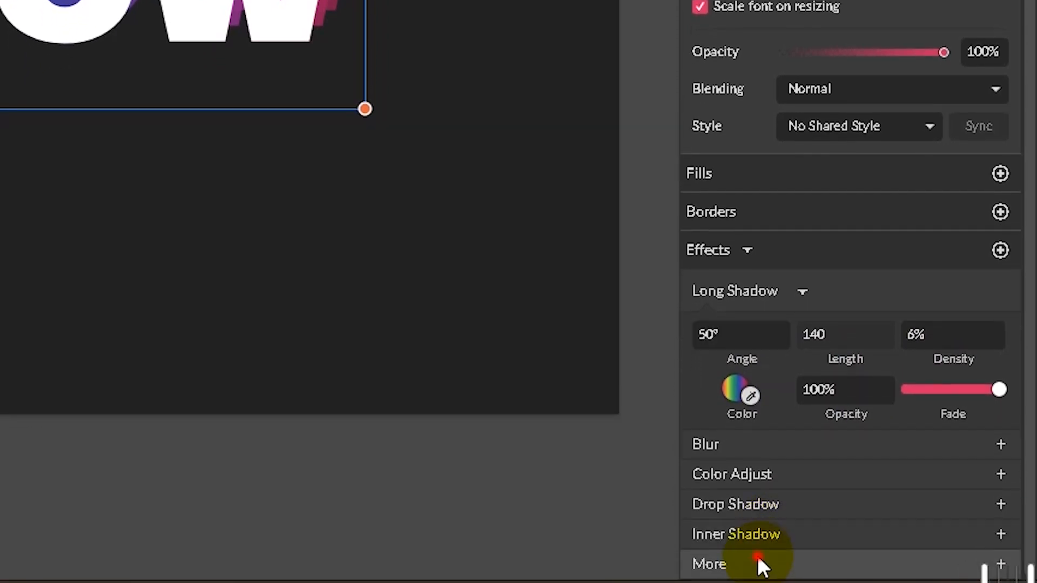
Step: Add a Bend effect from the Distortion category to the Rainbow text
{"action": "left_click", "coordinate": [757, 555]}
{"action": "left_click", "coordinate": [740, 180]}
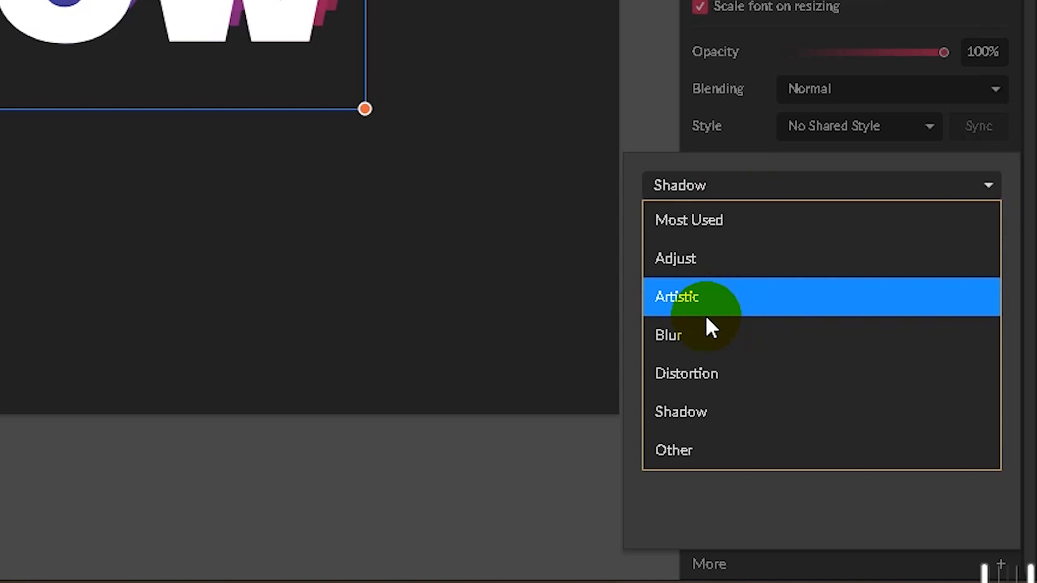
{"action": "left_click", "coordinate": [699, 375]}
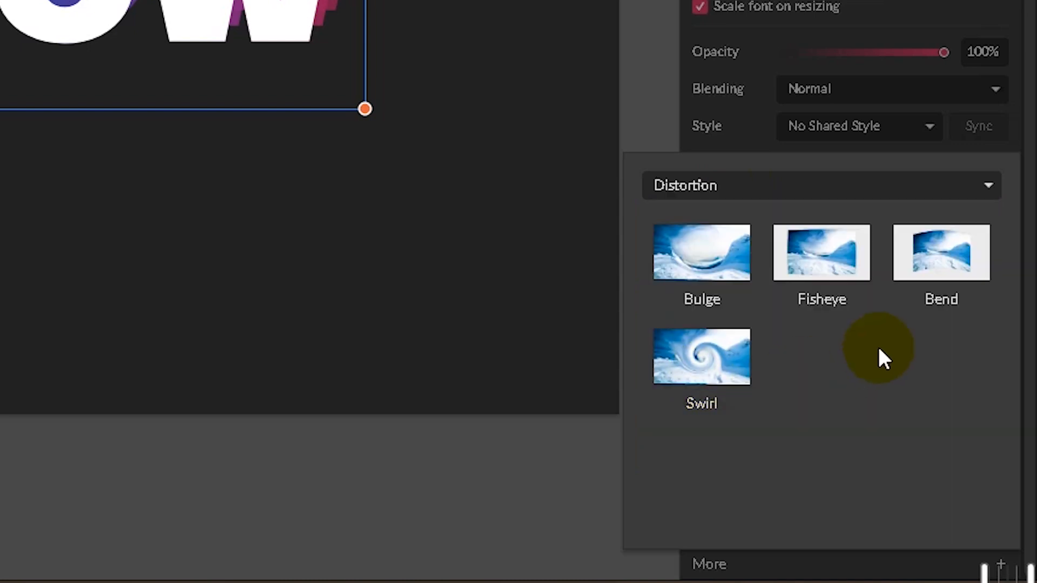
{"action": "left_click", "coordinate": [947, 252]}
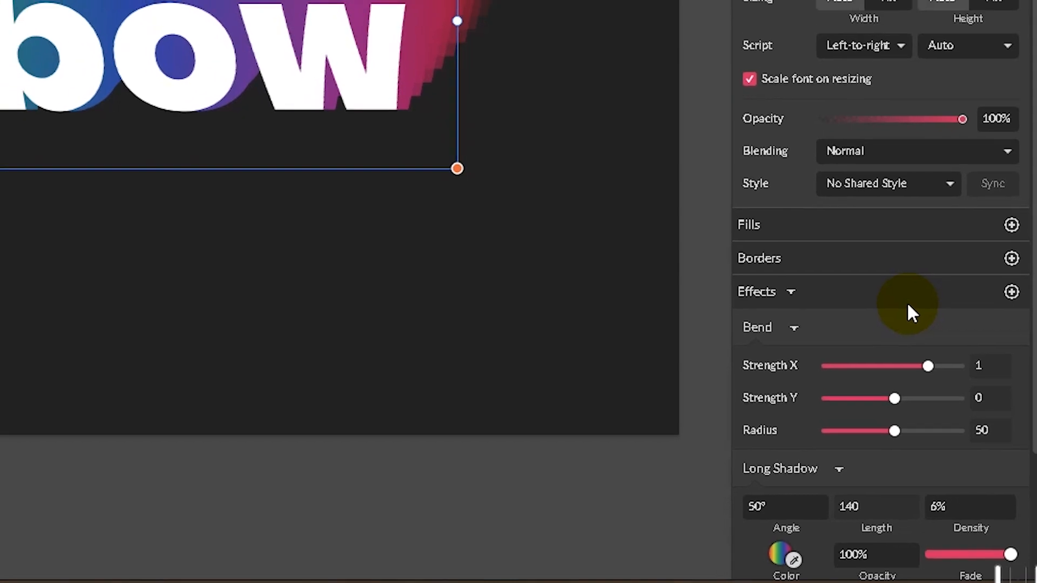
{"action": "mouse_move", "coordinate": [851, 329]}
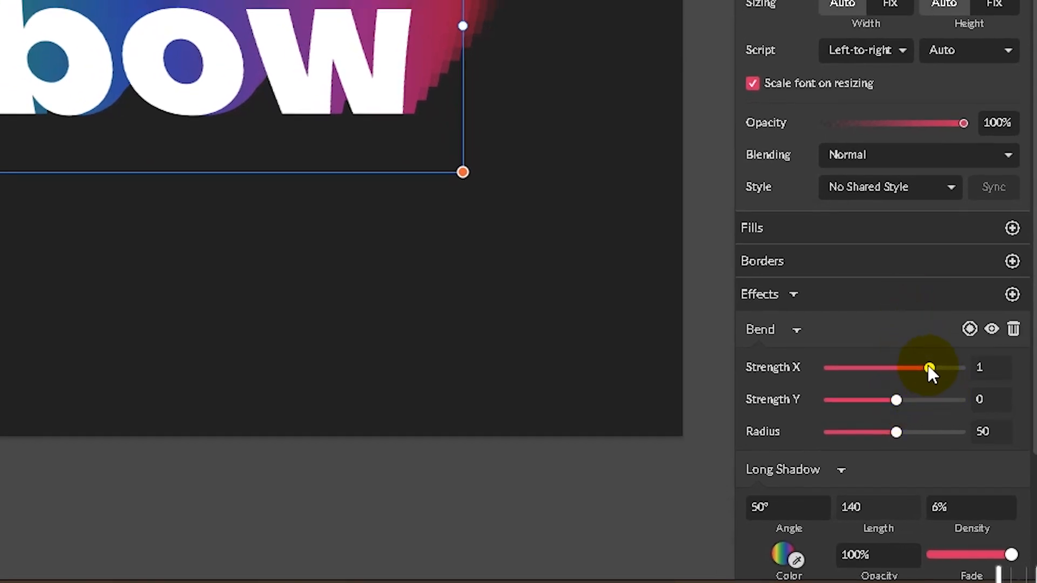
Step: Zero the horizontal bend and set Strength Y to a slight -0.121
{"action": "left_click_drag", "start_coordinate": [928, 368], "coordinate": [896, 369]}
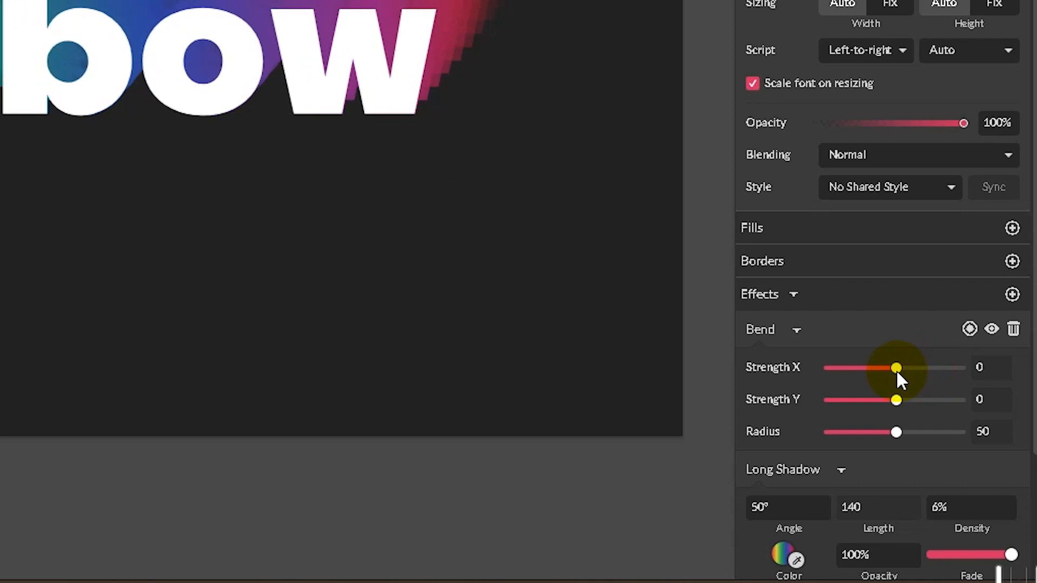
{"action": "left_click_drag", "start_coordinate": [896, 370], "coordinate": [890, 399]}
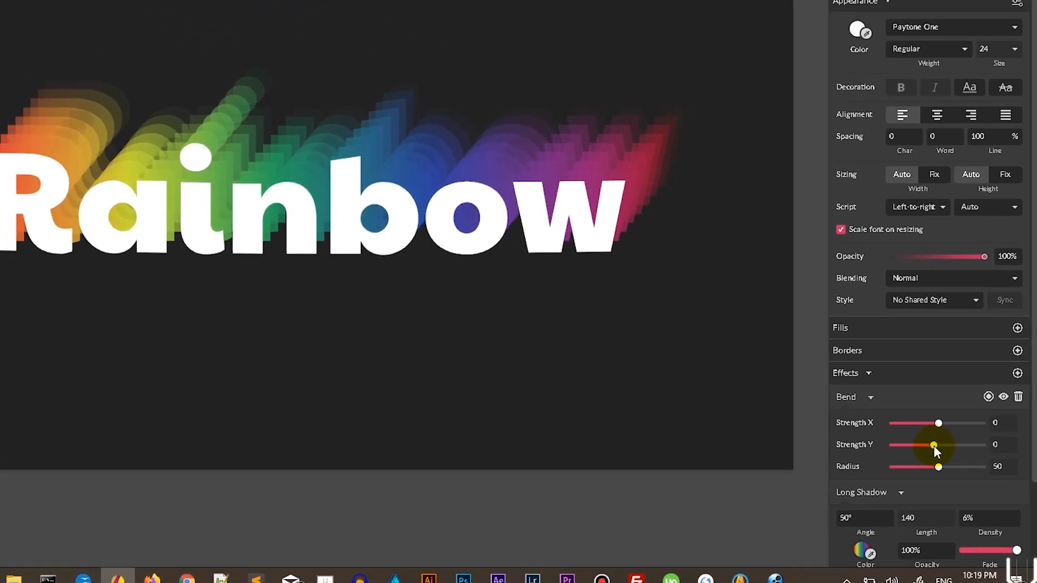
{"action": "left_click_drag", "start_coordinate": [934, 446], "coordinate": [931, 445]}
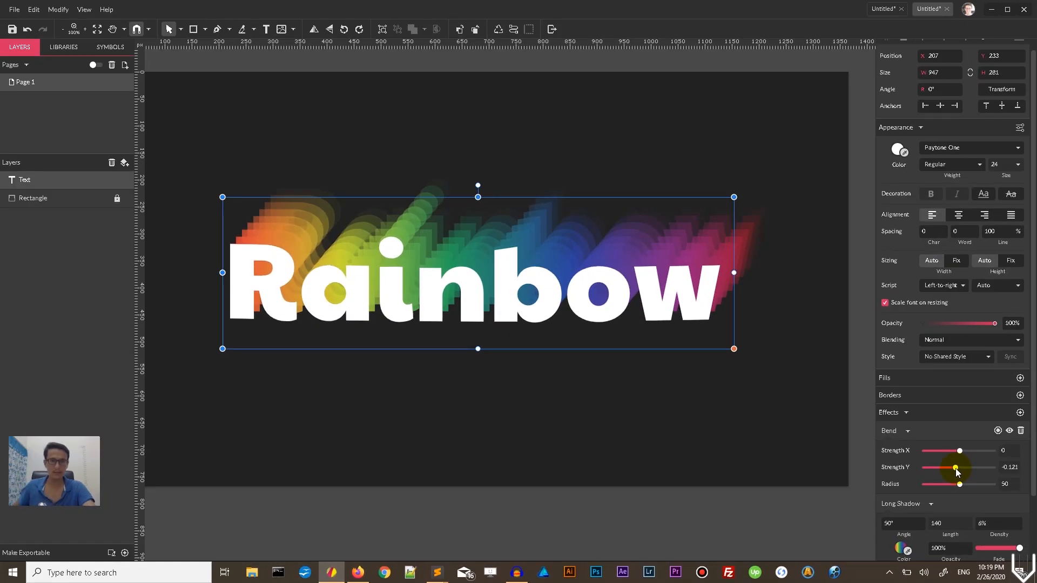